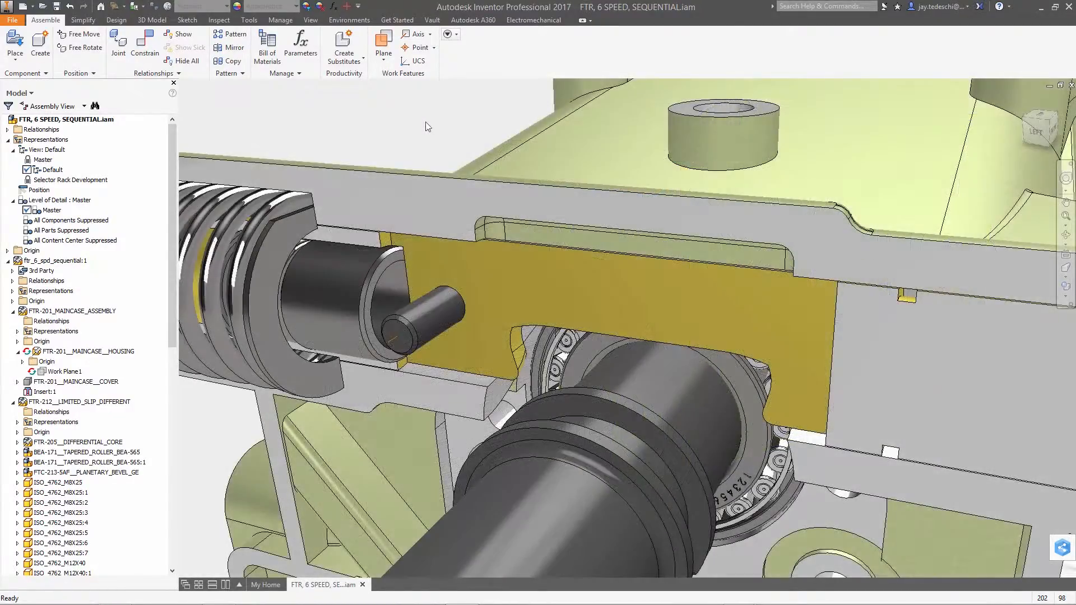
Project the straight end edge beside the small pin and the circular edge of the large shaft into the sketch
right_click(247, 417)
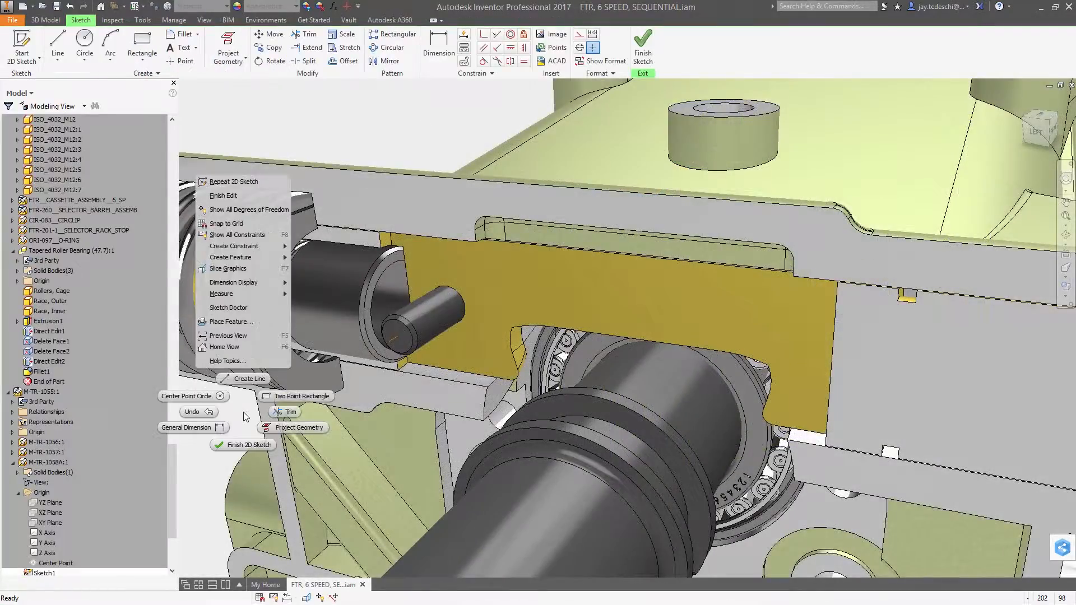
left_click(303, 432)
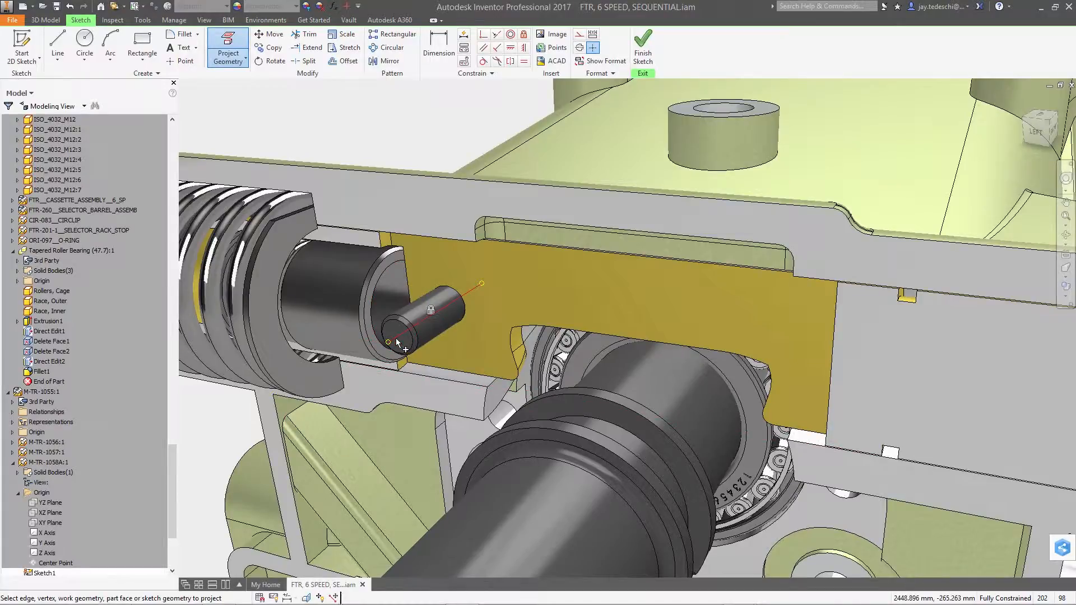
left_click(412, 301)
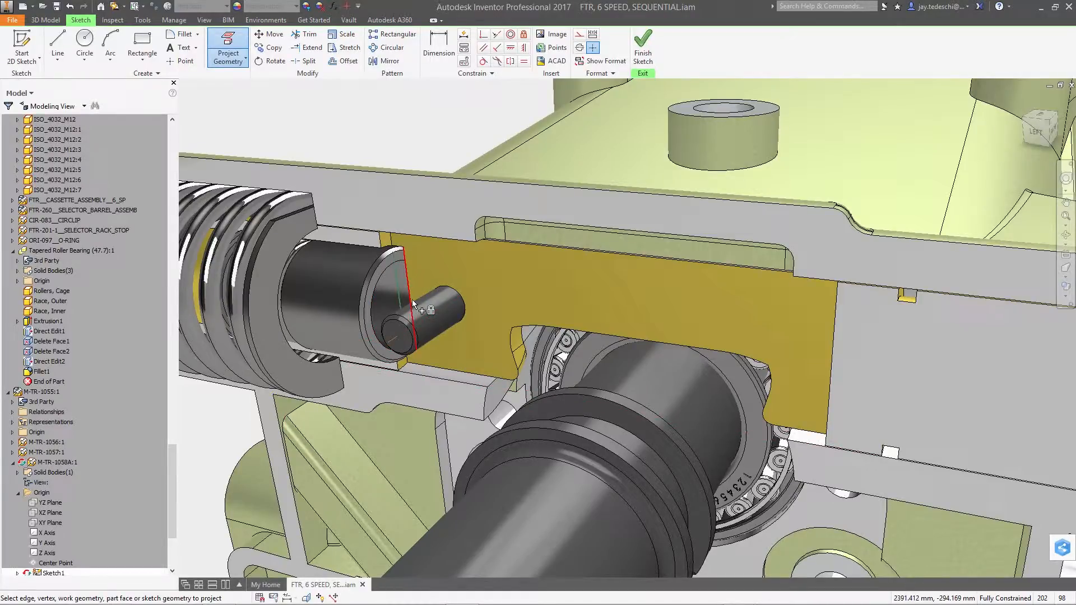
left_click(585, 395)
right_click(426, 136)
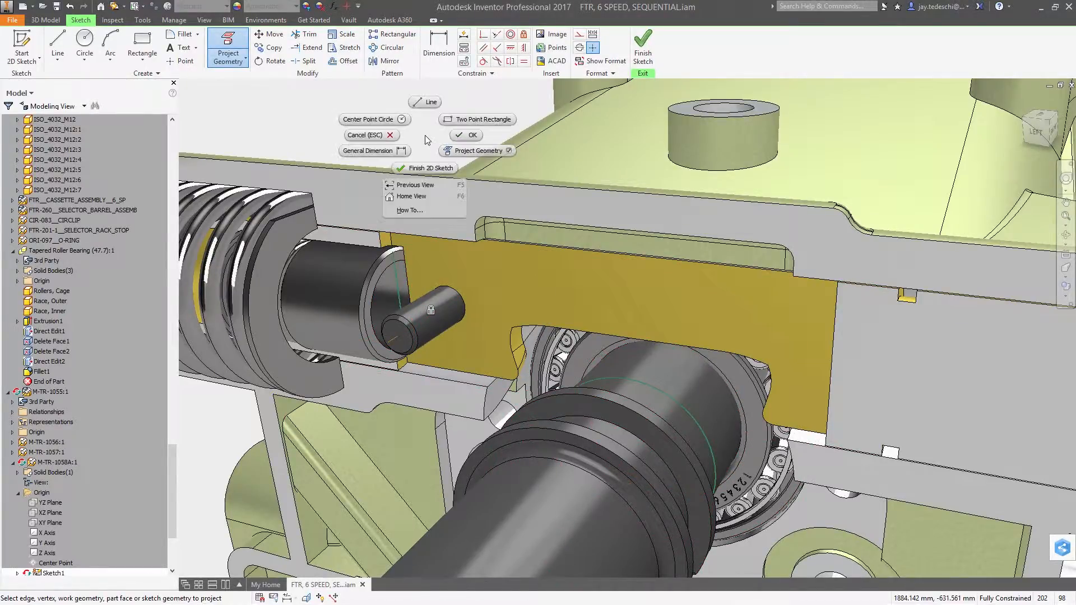
key("Escape")
Sketch a circle centred on the small pin's axis, extending to the projected straight edge
right_click(418, 134)
left_click(365, 117)
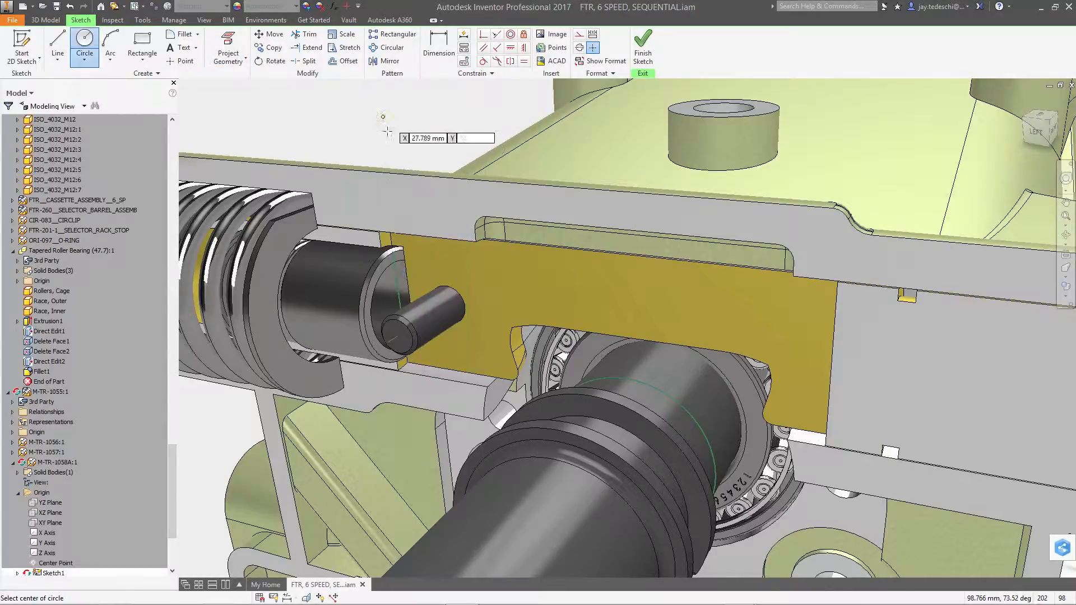
left_click(438, 311)
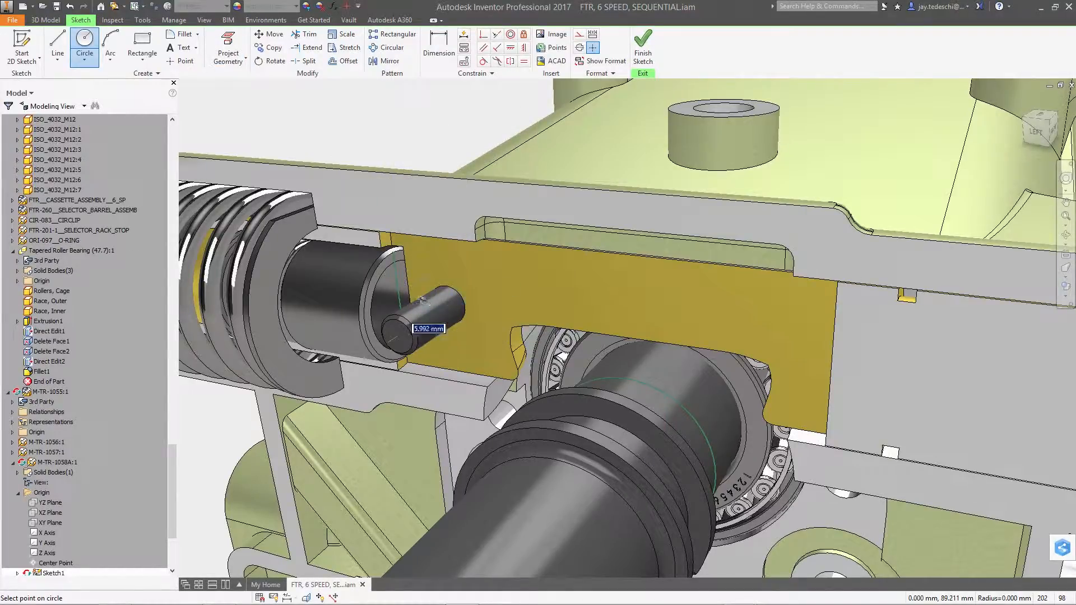
left_click(400, 298)
Sketch the arm outline from the projected edge's upper end, out over the large shaft and back, ending with a tangent arc on the circle
right_click(432, 272)
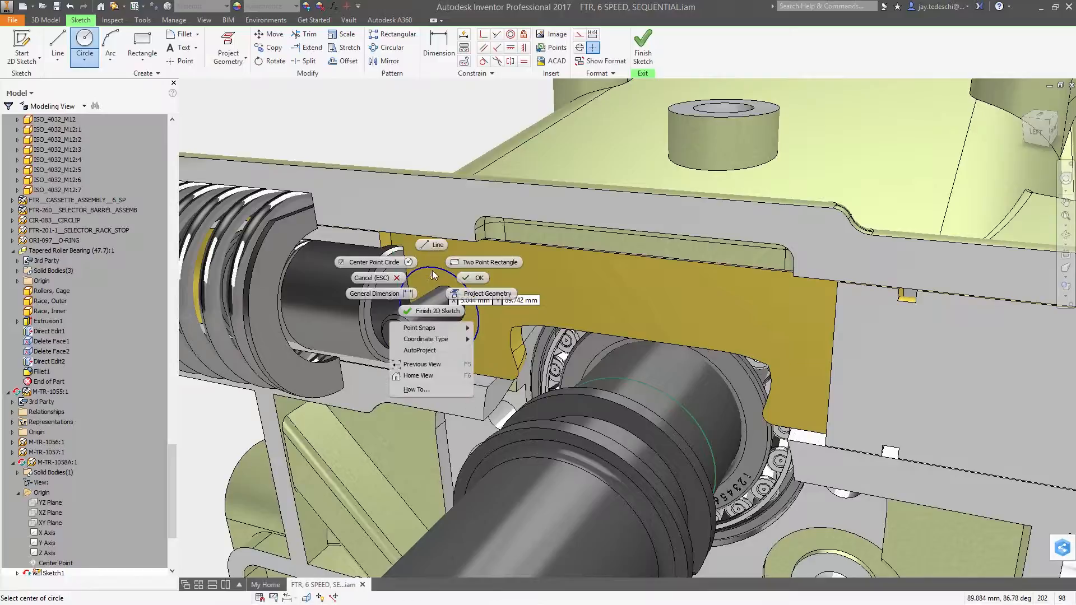
left_click(432, 247)
left_click(393, 251)
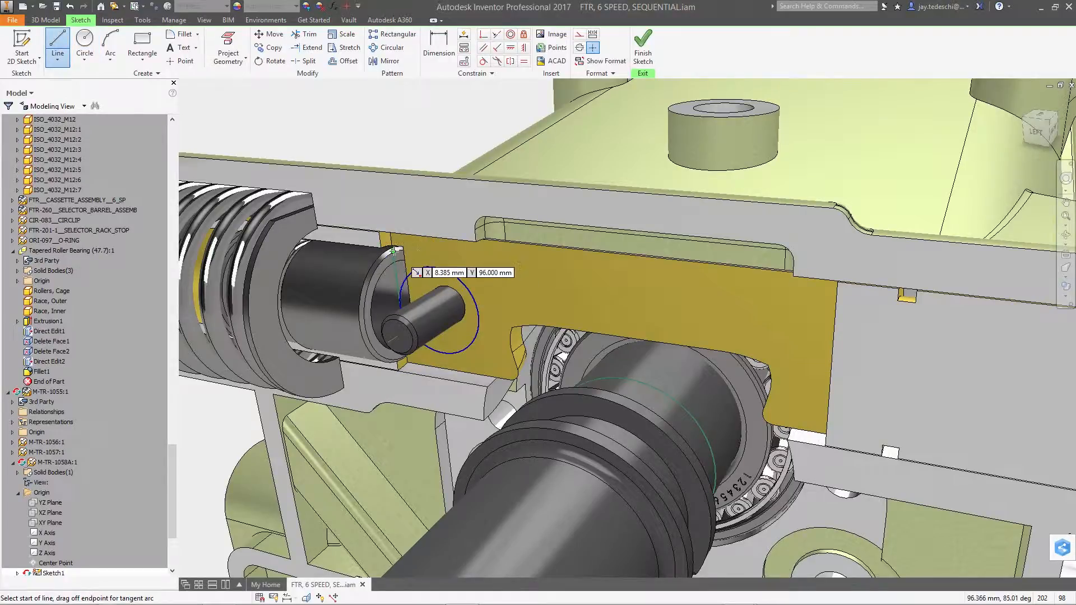
left_click(509, 265)
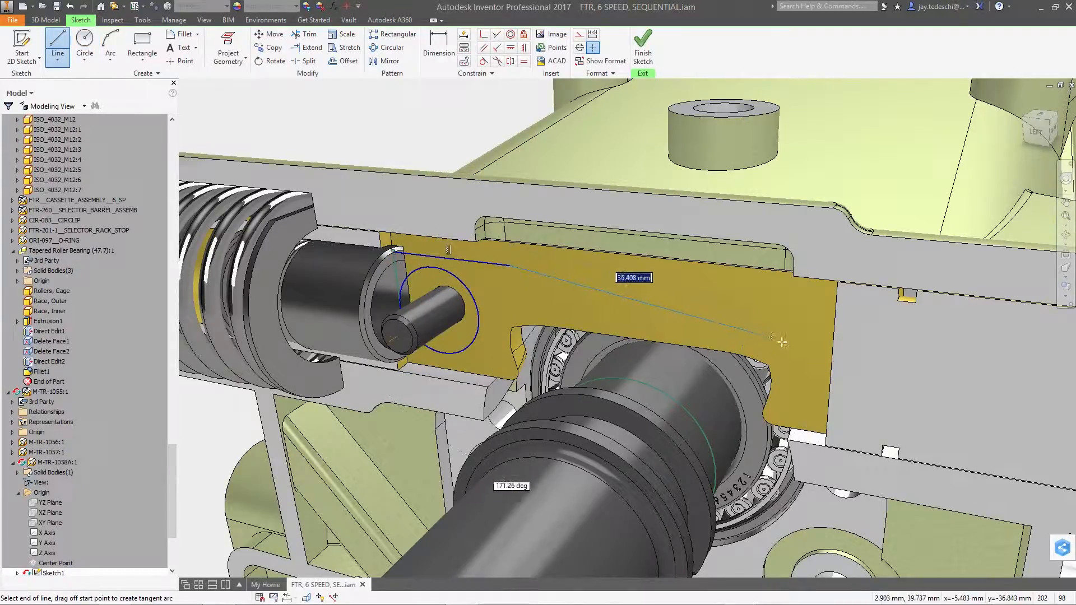
left_click(788, 344)
left_click(789, 372)
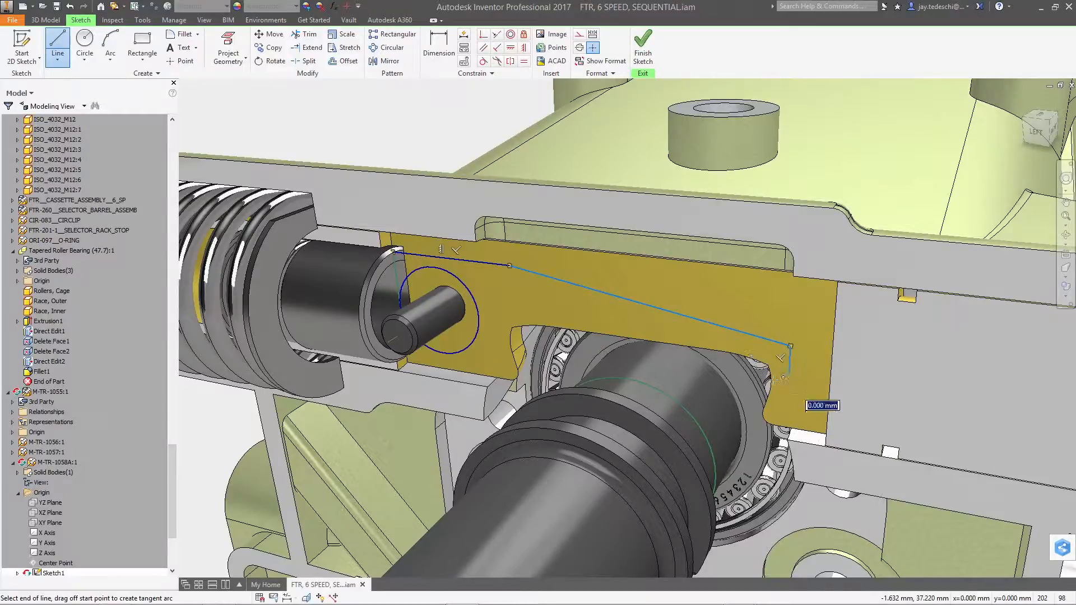
left_click(559, 354)
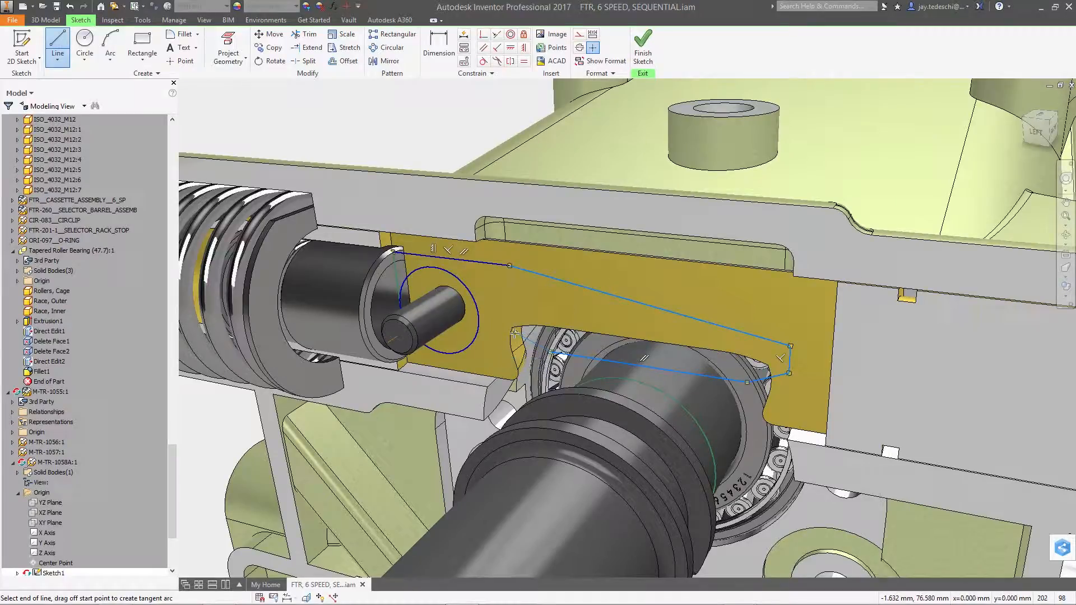
left_click(517, 327)
left_click_drag(517, 328, 477, 338)
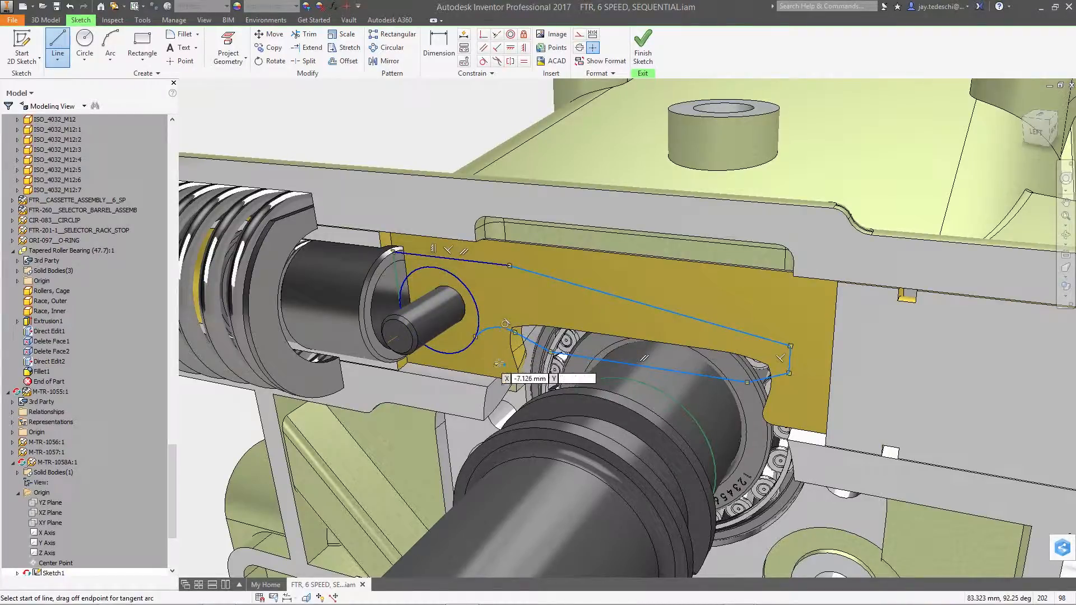
right_click(496, 357)
left_click(540, 359)
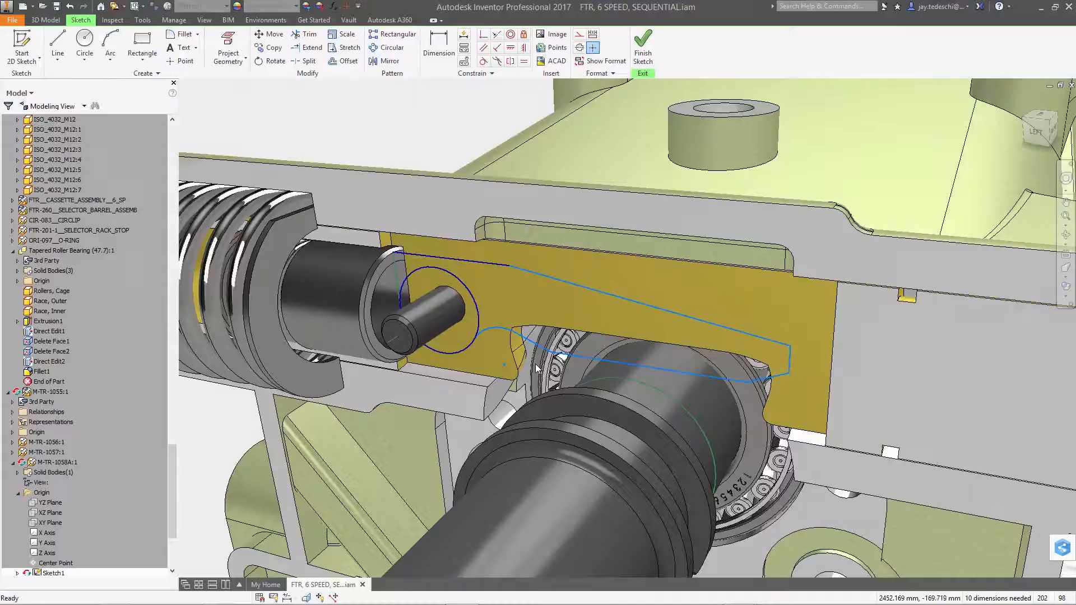
Apply tangent constraints between the closing arc and the pin circle, and between the long lower line and the projected shaft curve
right_click(536, 365)
mouse_move(540, 478)
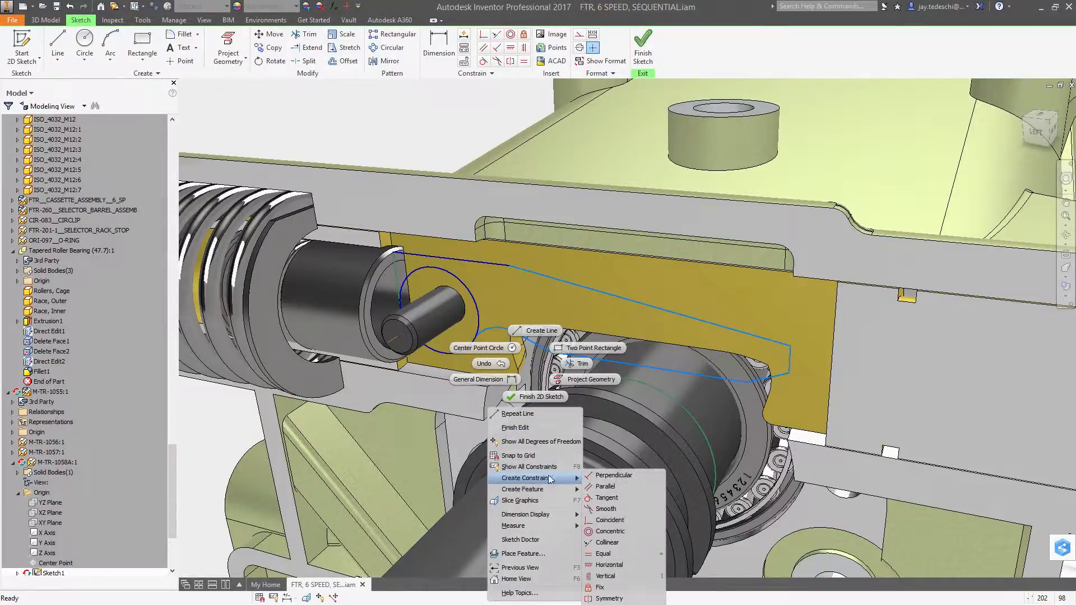
left_click(608, 496)
left_click(472, 349)
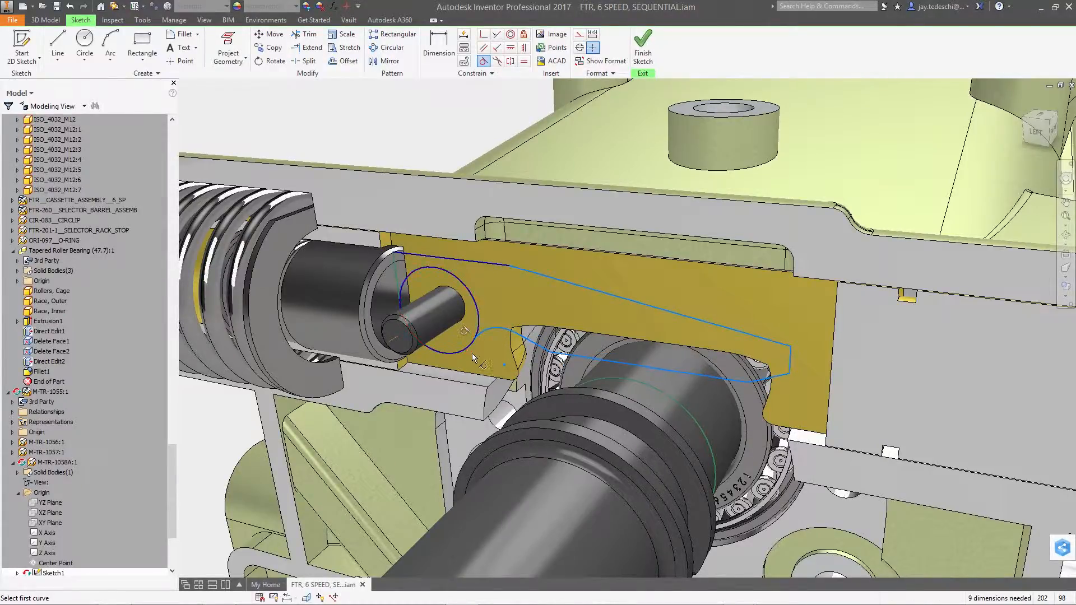
left_click(653, 371)
left_click(641, 387)
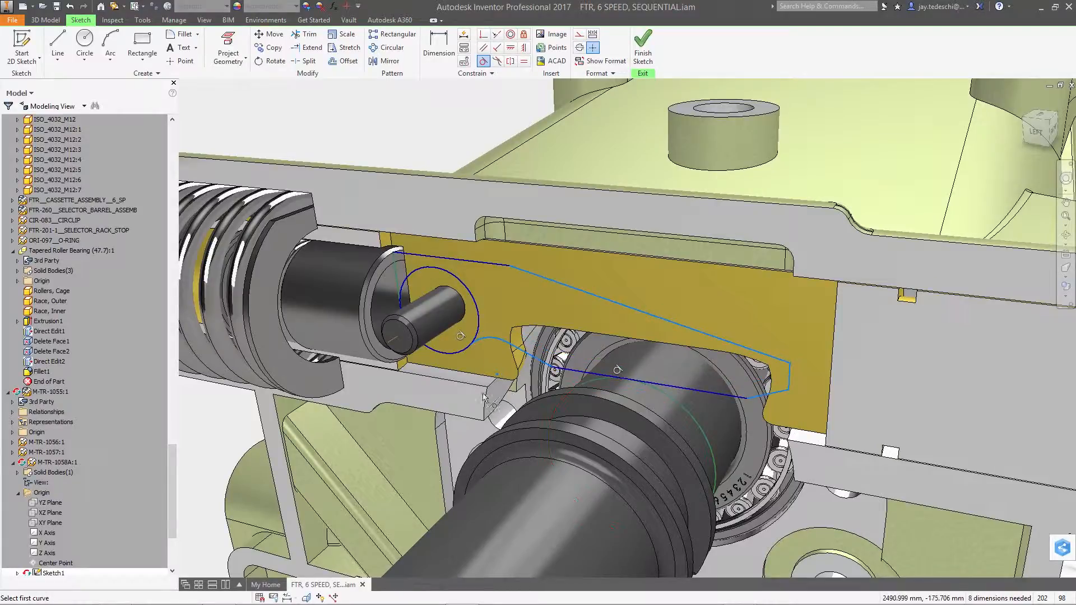
right_click(440, 401)
left_click(478, 399)
Dimension the distance from the projected straight edge to the arm's far end line as 60 mm
right_click(476, 398)
left_click(453, 417)
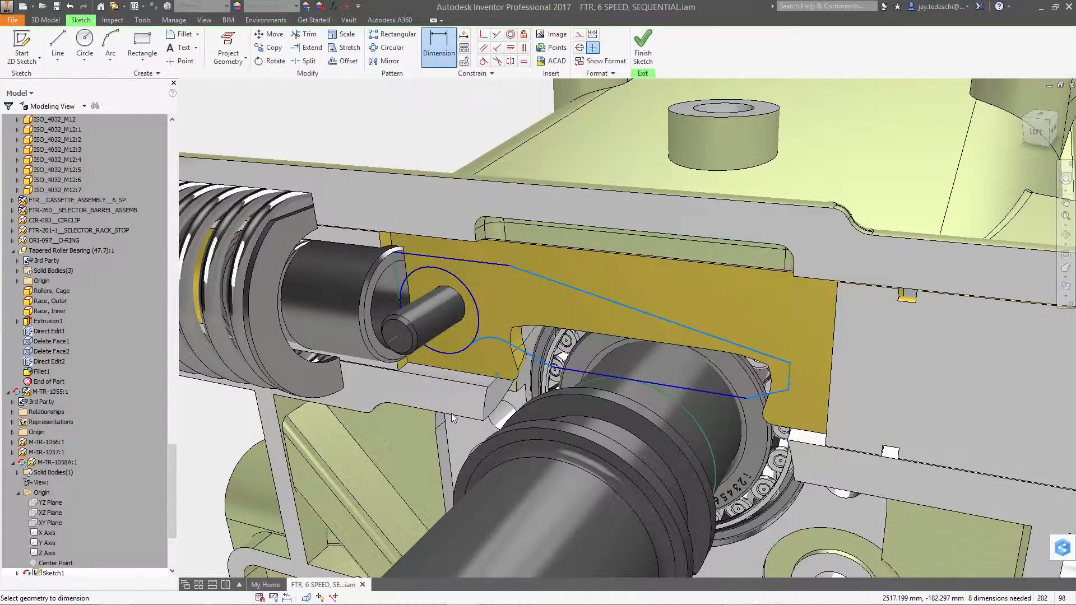
left_click(395, 274)
left_click(790, 380)
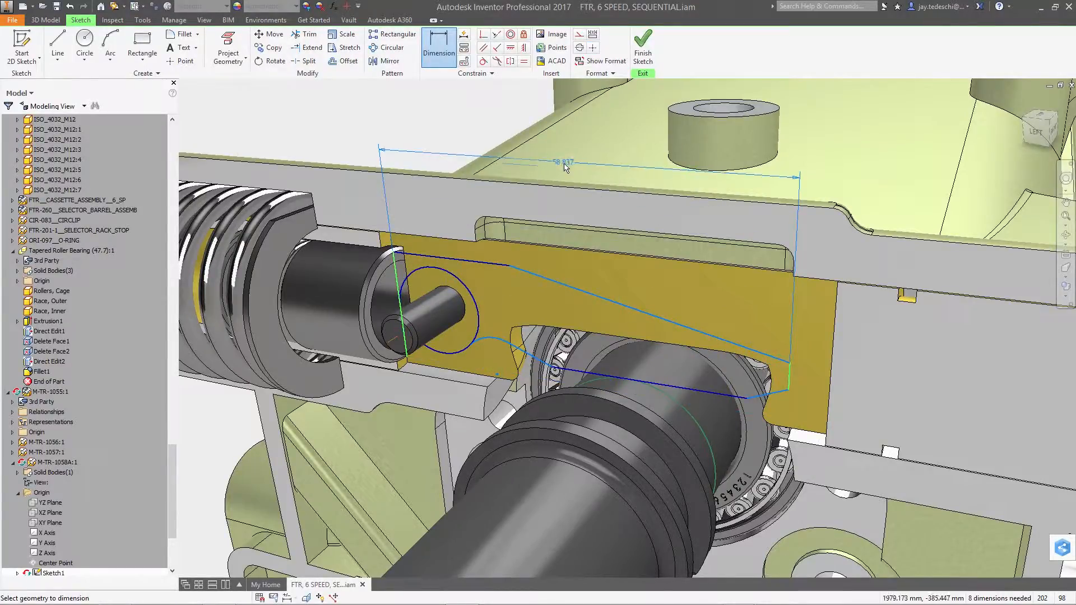
left_click(562, 168)
type("60")
key("Return")
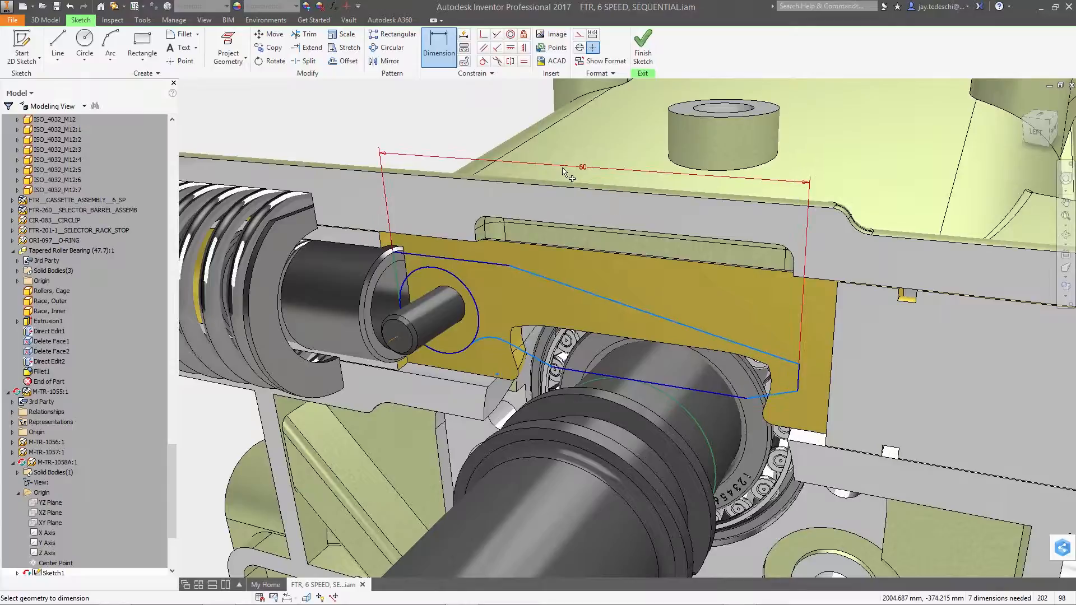
Dimension the first upper line of the arm outline as 17 mm
left_click(428, 257)
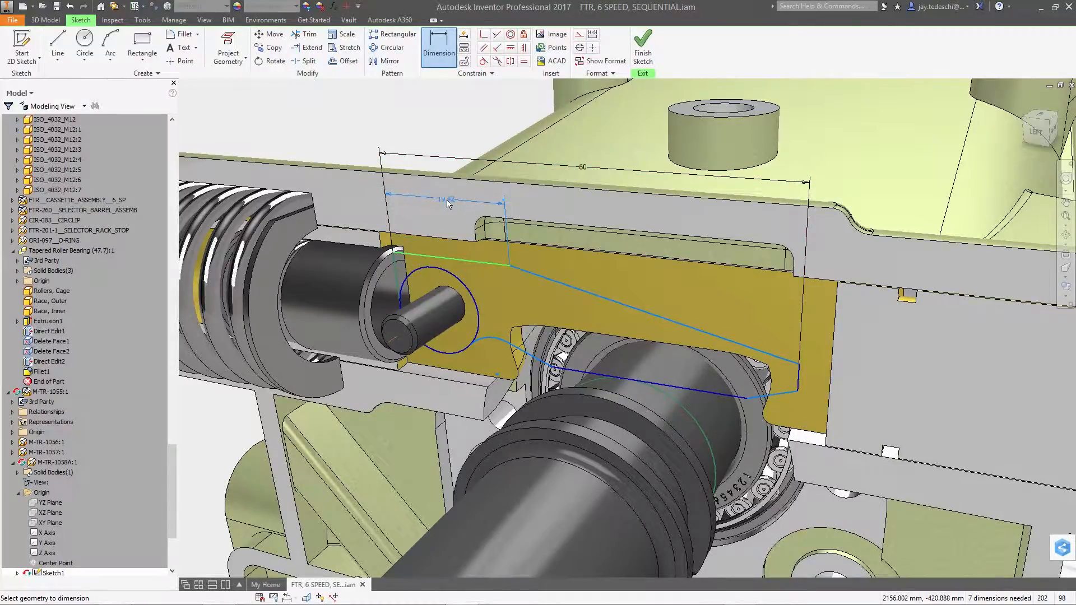
left_click(447, 201)
key("Return")
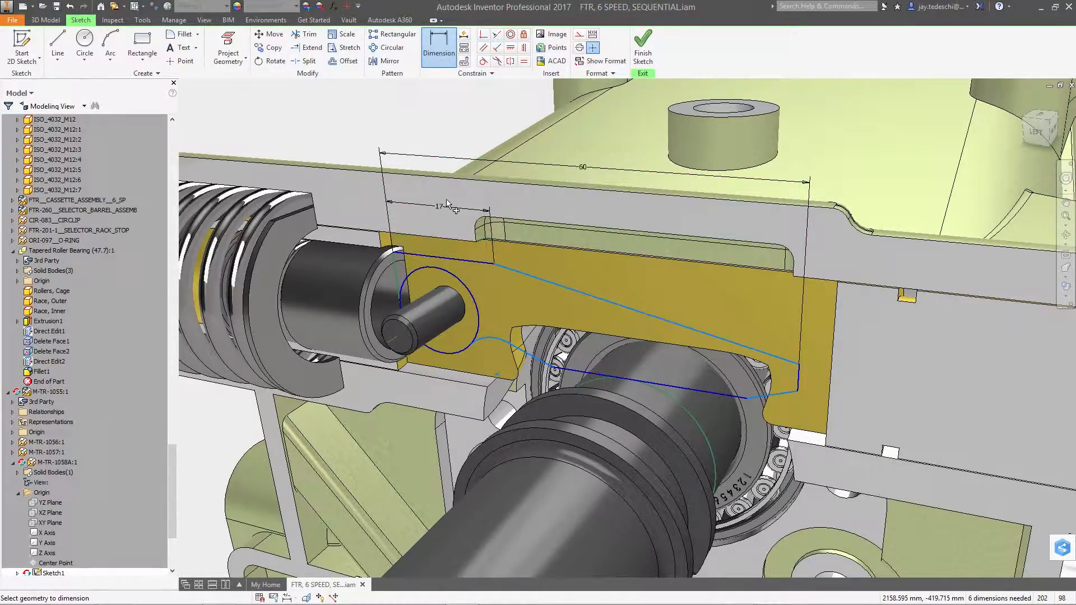
Dimension the distance from the projected straight edge to the start of the long lower line as 29 mm
left_click(396, 289)
left_click(554, 370)
left_click(454, 441)
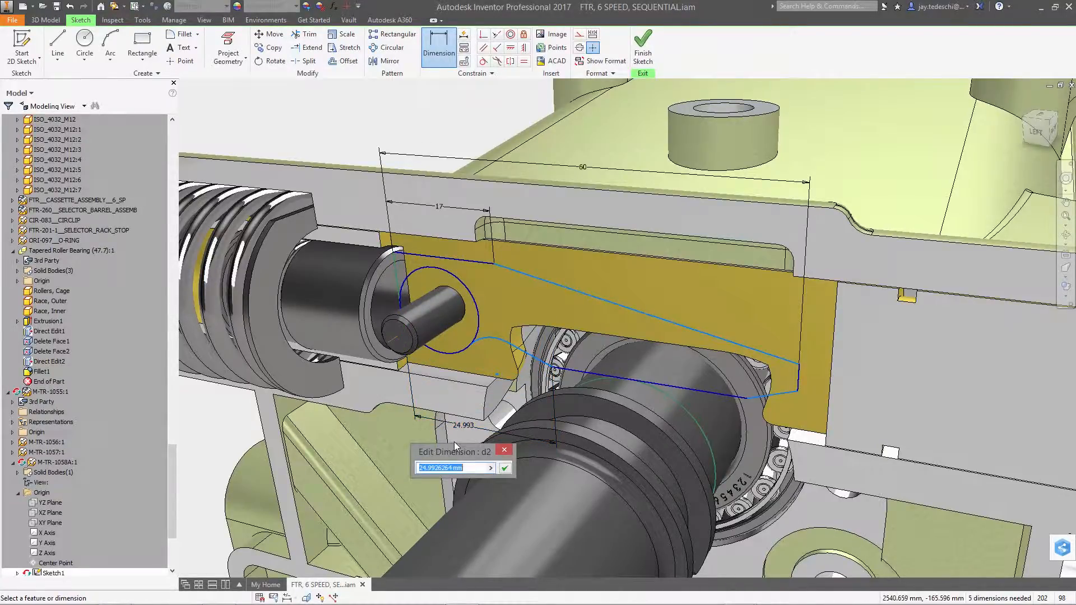
type("29")
key("Return")
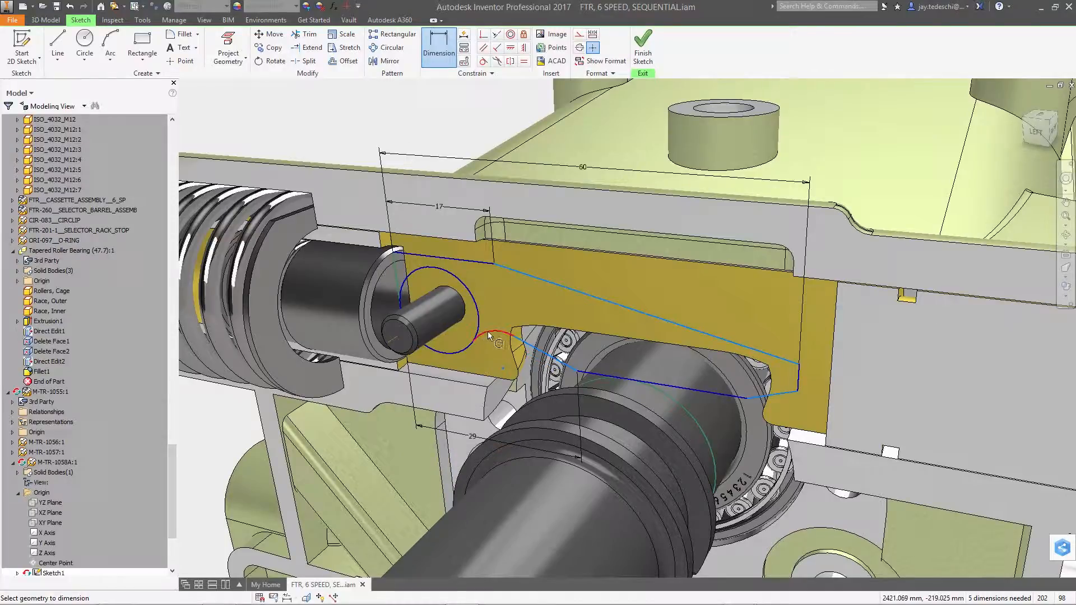
Dimension the lower connecting arc's radius and place its centre 16 mm from the projected straight edge
left_click(489, 345)
key("Return")
left_click(401, 311)
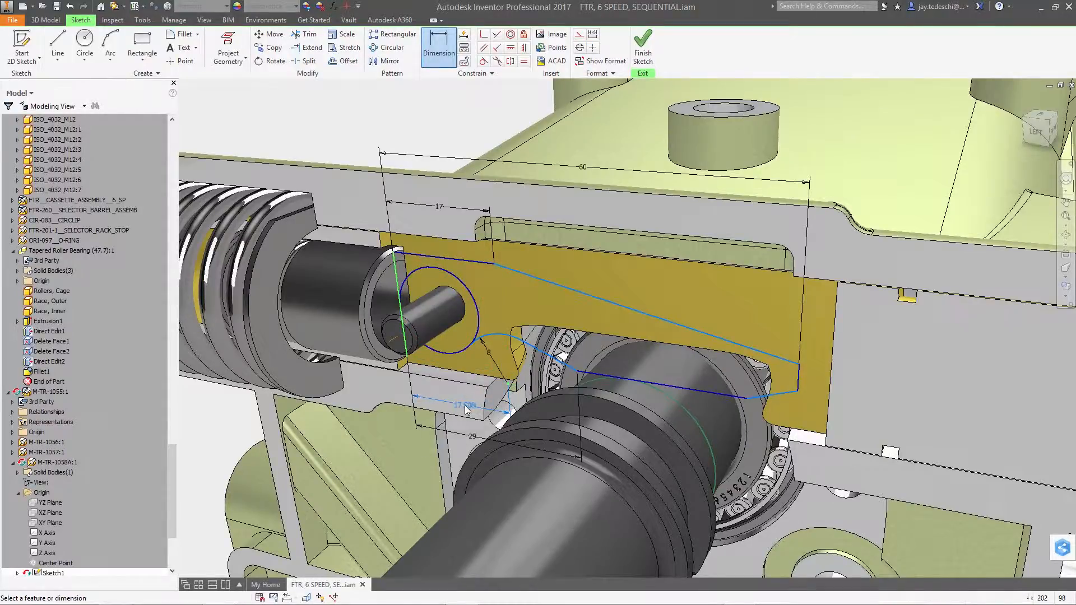
left_click(466, 406)
type("16")
key("Return")
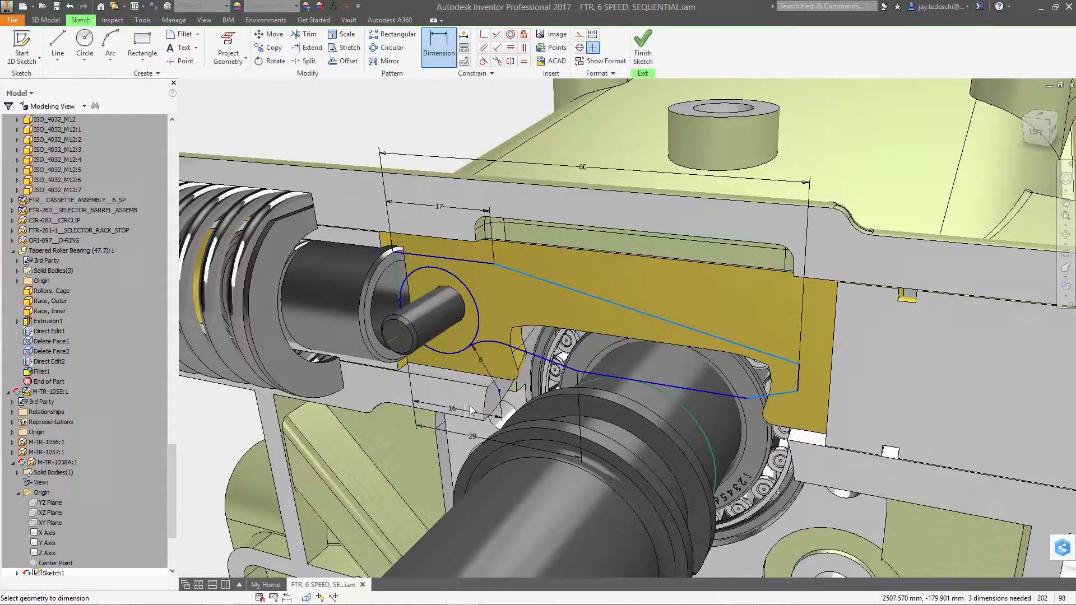
Dimension the angle between the short upper line and the long sloping upper line as 10 degrees
left_click(490, 274)
left_click(617, 304)
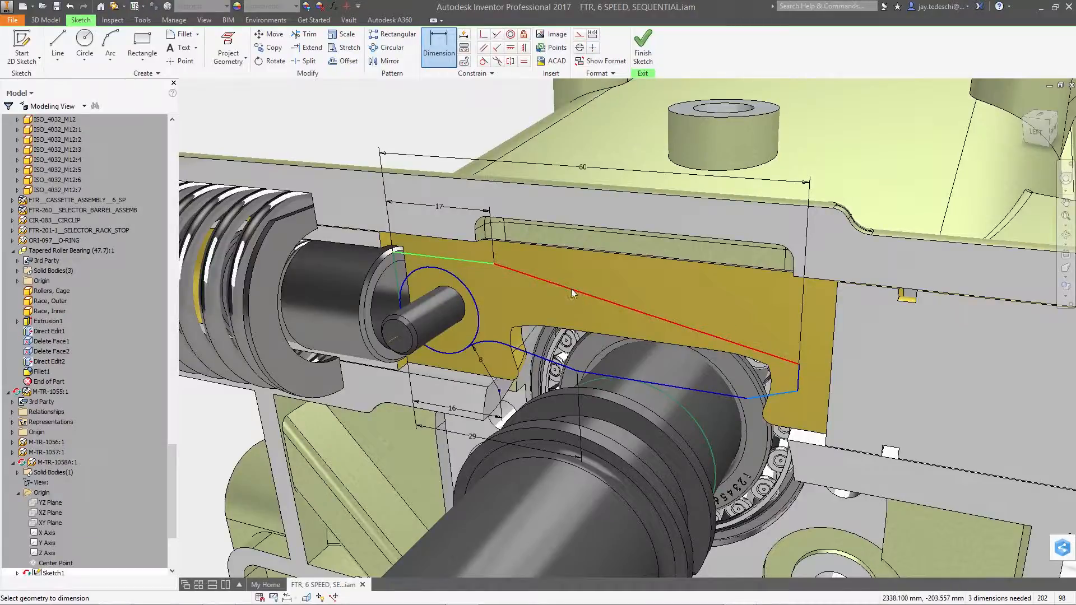
left_click(683, 304)
type("10")
key("Return")
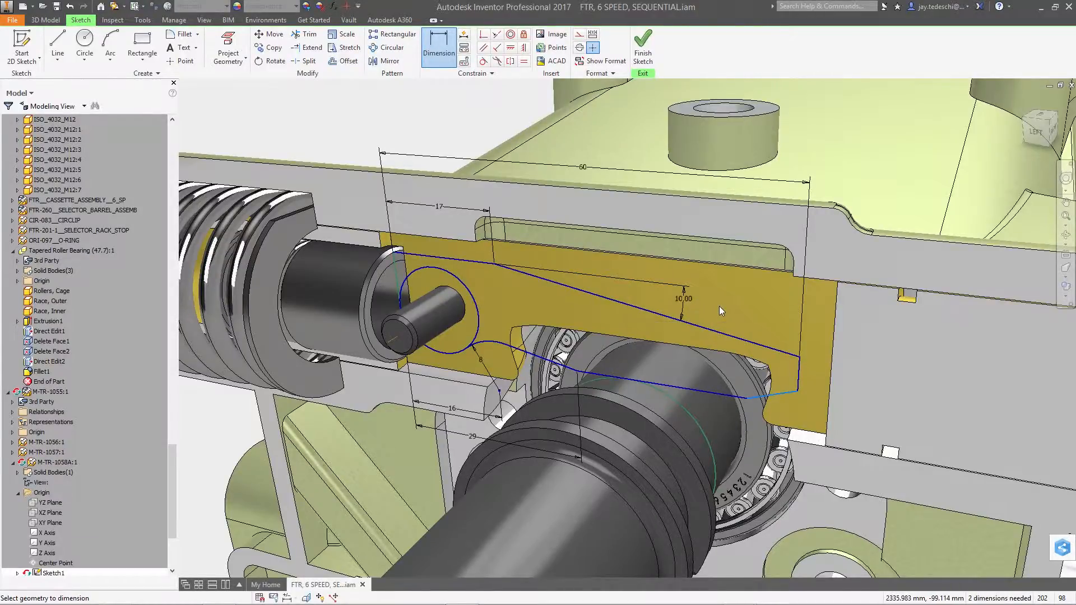
Dimension the angle between the long sloping upper line and the short lower line at the arm's tip as 24 degrees
left_click(775, 353)
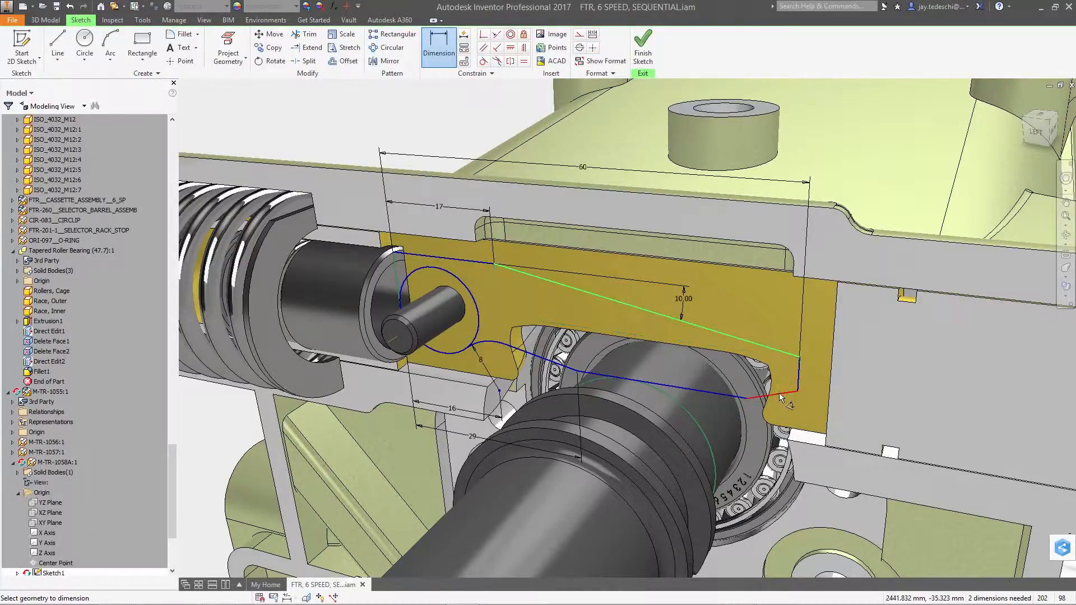
left_click(689, 368)
type("24")
key("Return")
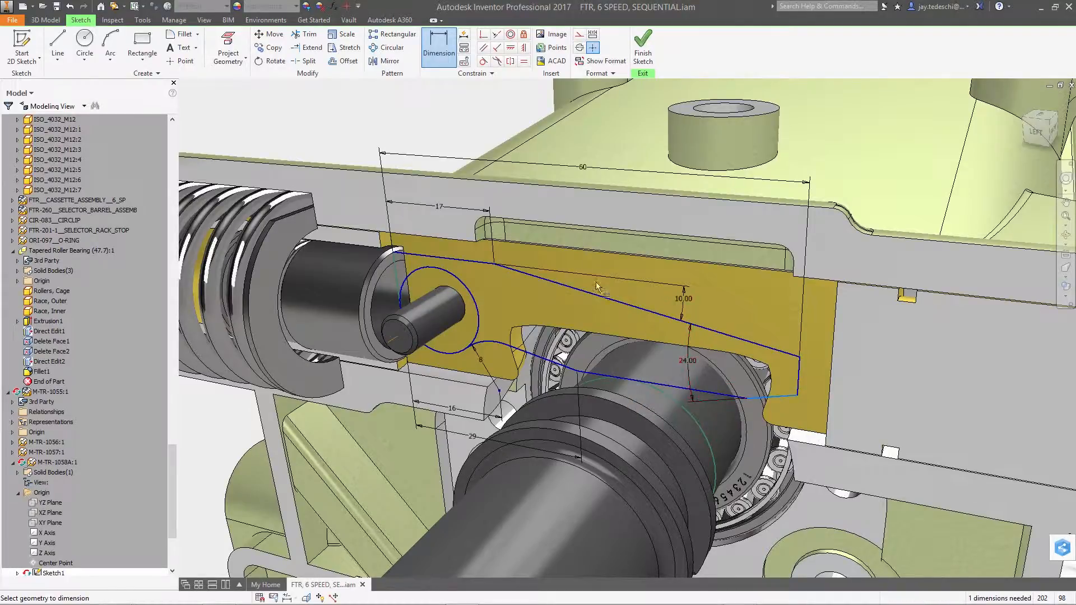
right_click(555, 230)
left_click(589, 232)
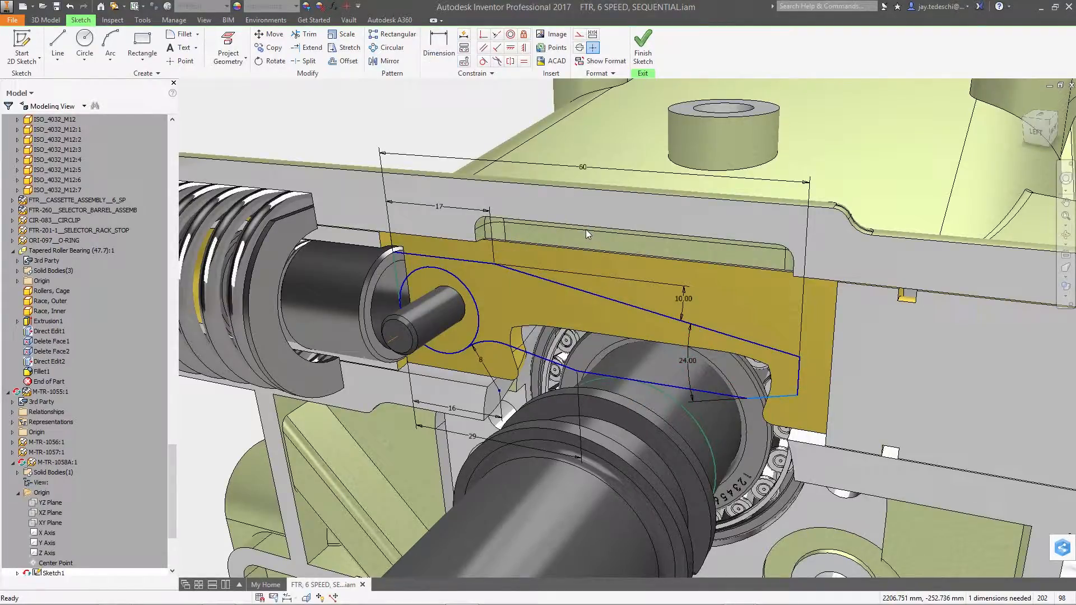
Trim the part of the pin circle that lies inside the arm outline and finish the sketch
right_click(586, 229)
left_click(654, 262)
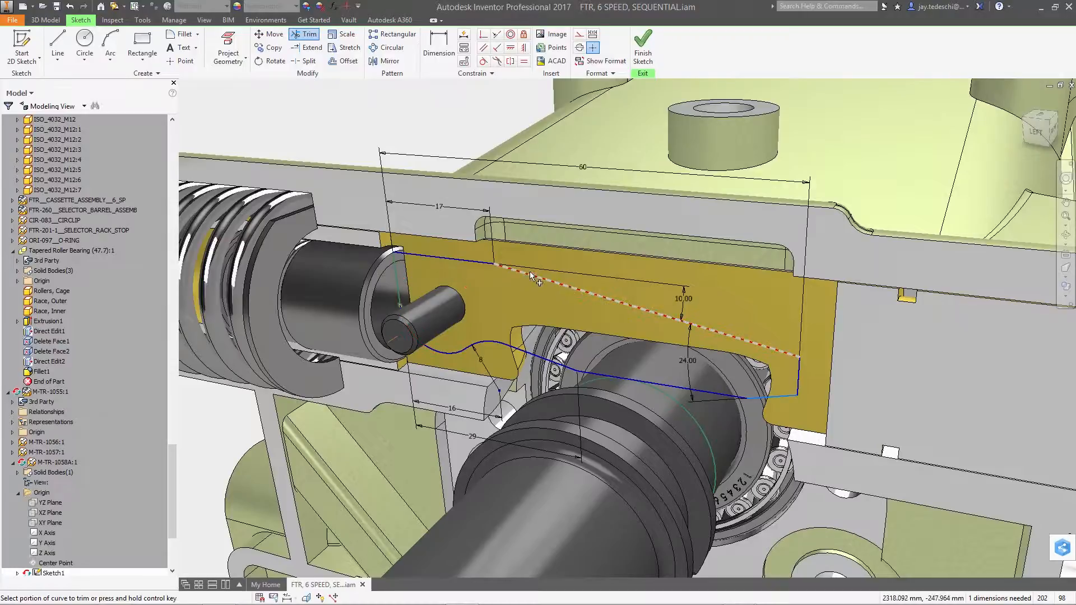
right_click(628, 246)
left_click(658, 246)
Extrude the lever arm profile 5 mm symmetrically about the sketch plane
right_click(648, 264)
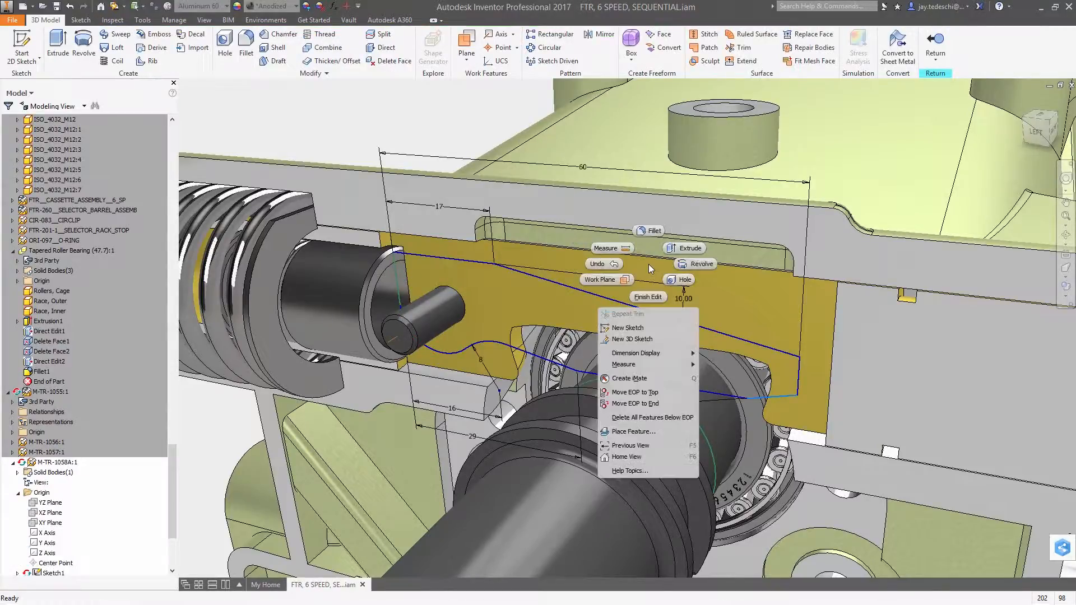
left_click(685, 248)
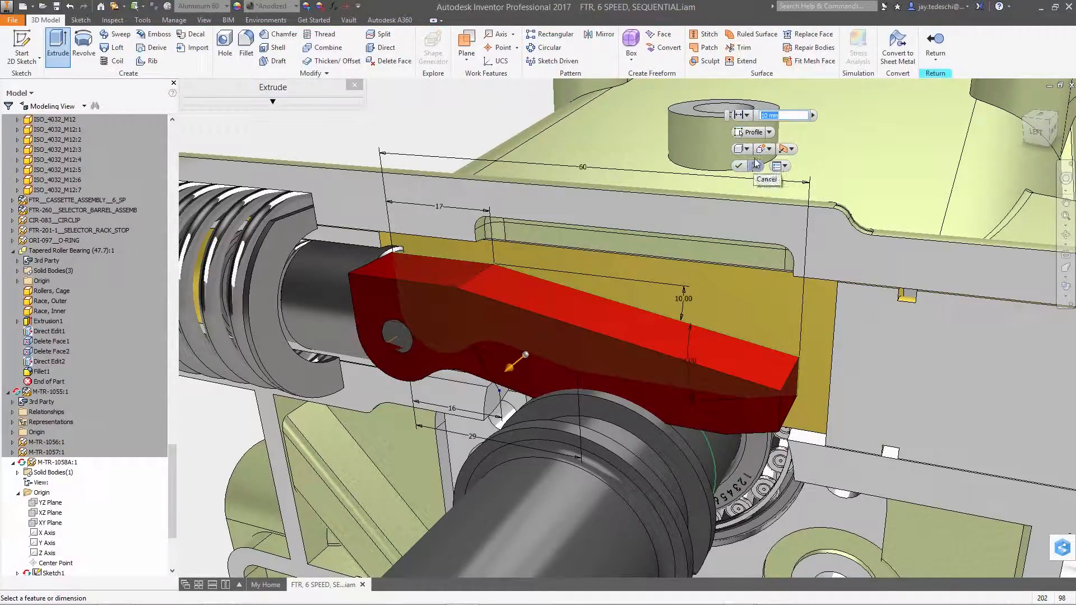
type("5")
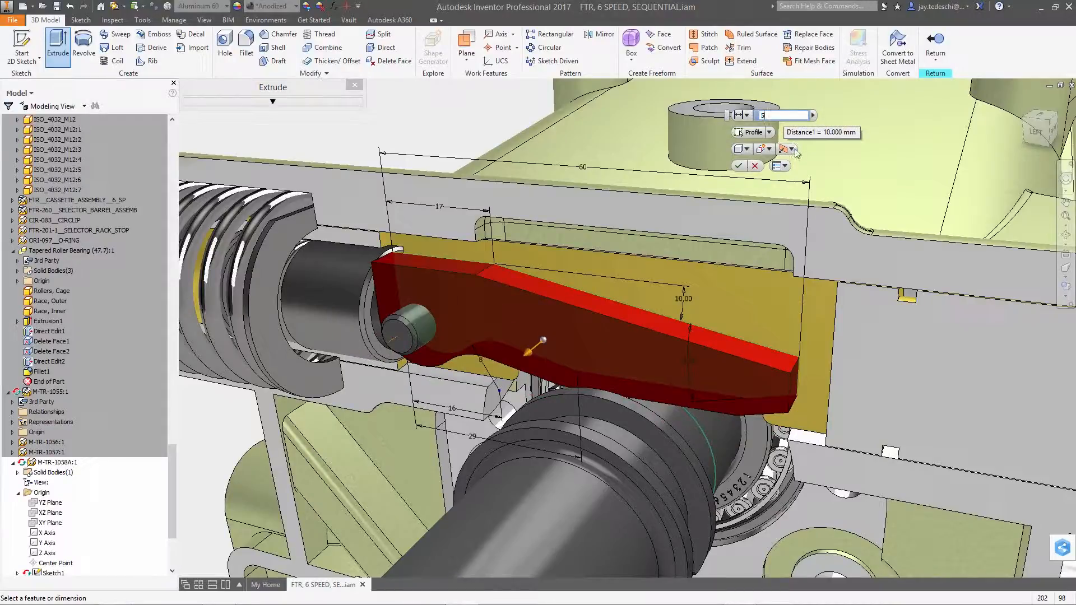
left_click(791, 149)
left_click(810, 188)
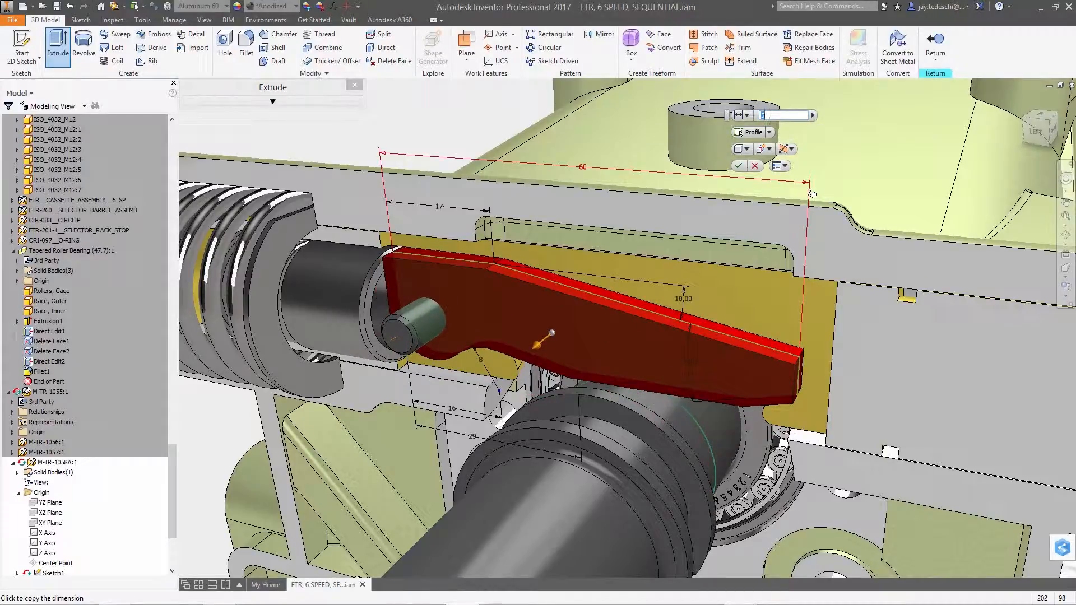
left_click(738, 166)
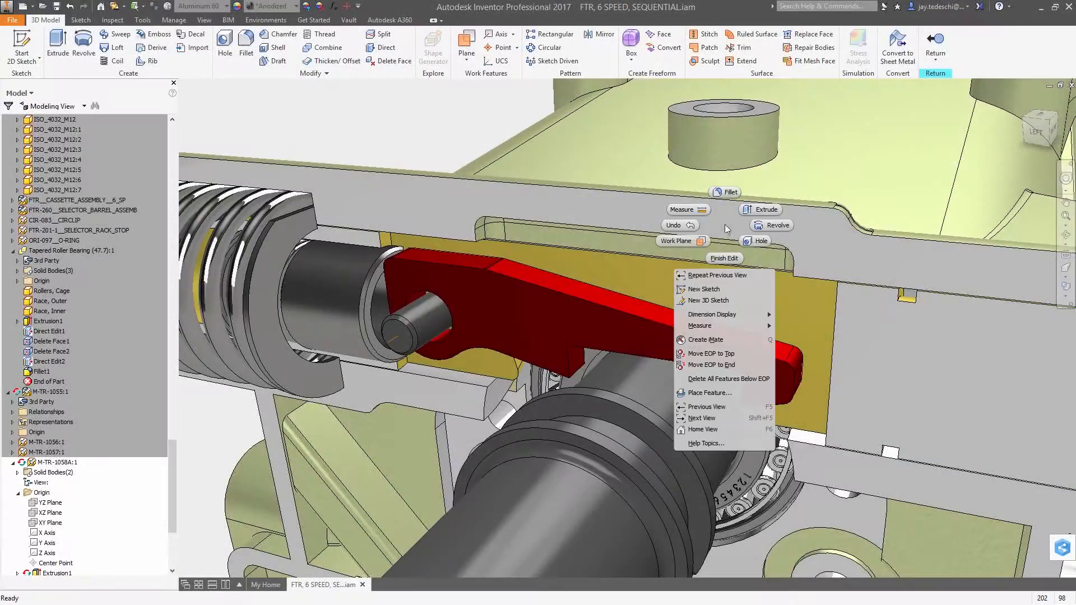
Fillet the cut-out feature on the arm's lower side with a 1.5 mm radius, using feature selection
left_click(724, 210)
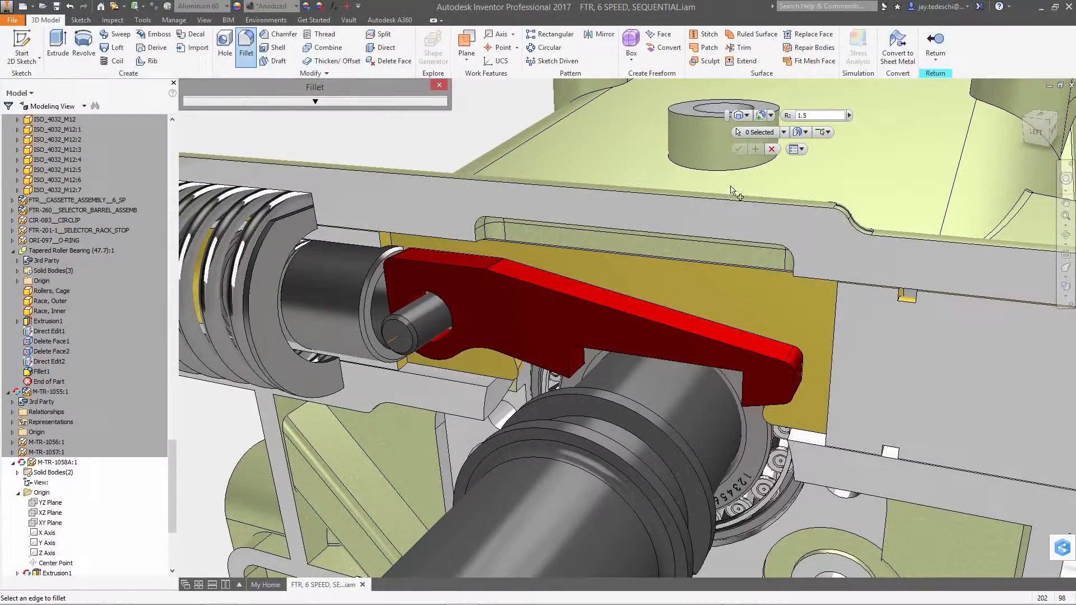
left_click(824, 132)
left_click(840, 170)
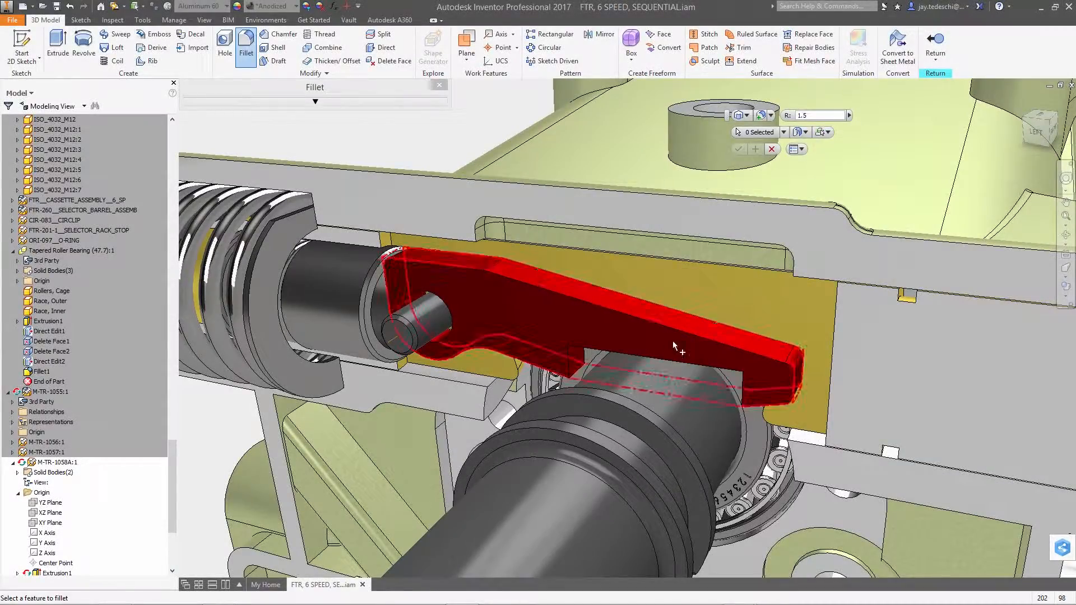
left_click(581, 365)
left_click(738, 149)
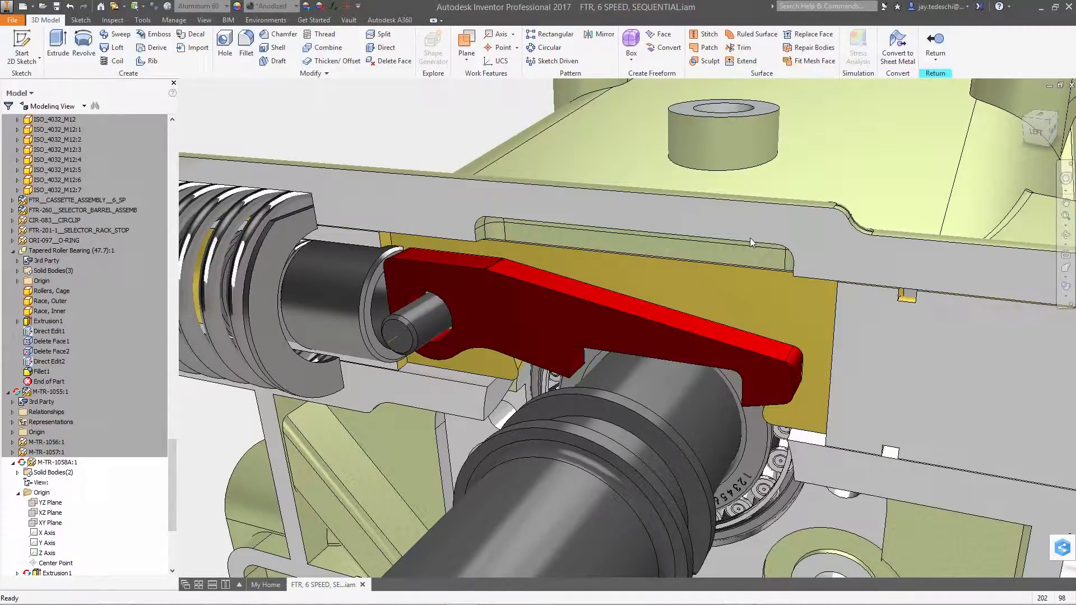
Use Direct edit to move the cut-out's end face nearest the pin 2.75 mm toward the arm's tip
left_click(383, 48)
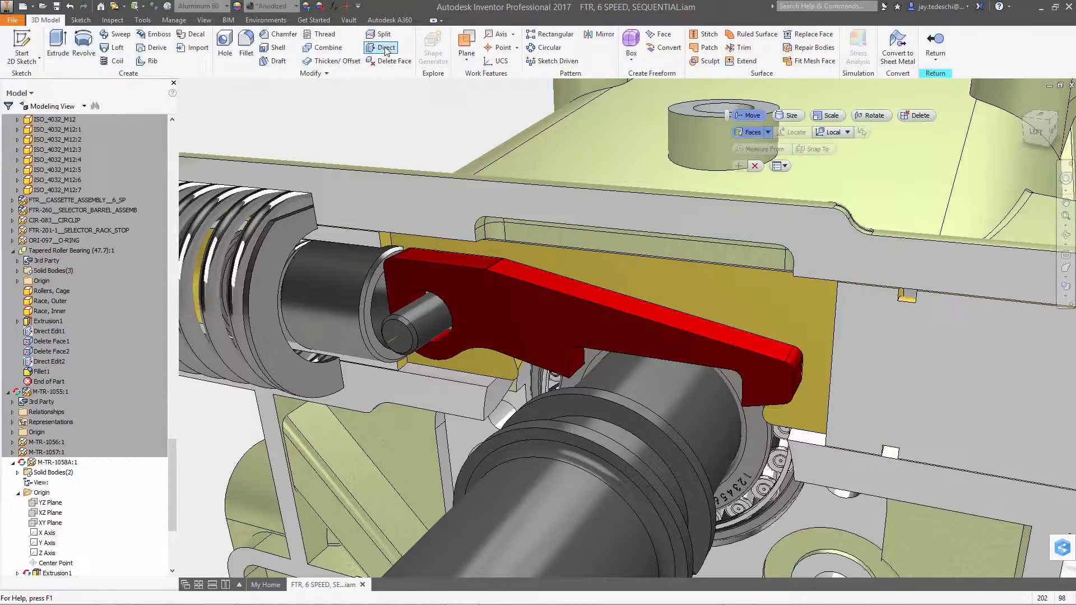
left_click(577, 363)
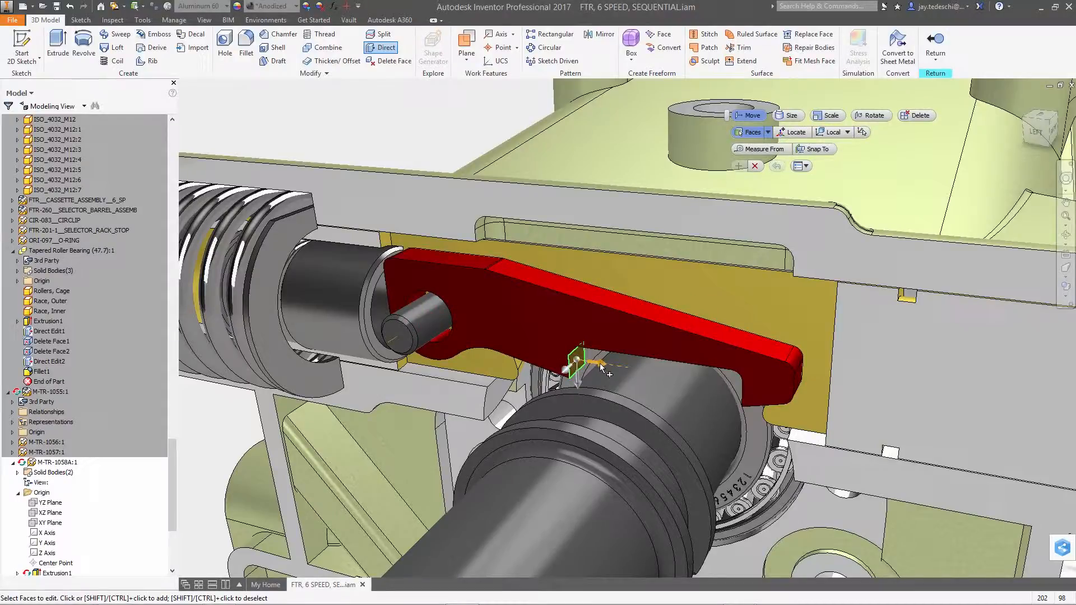
left_click_drag(599, 363, 618, 368)
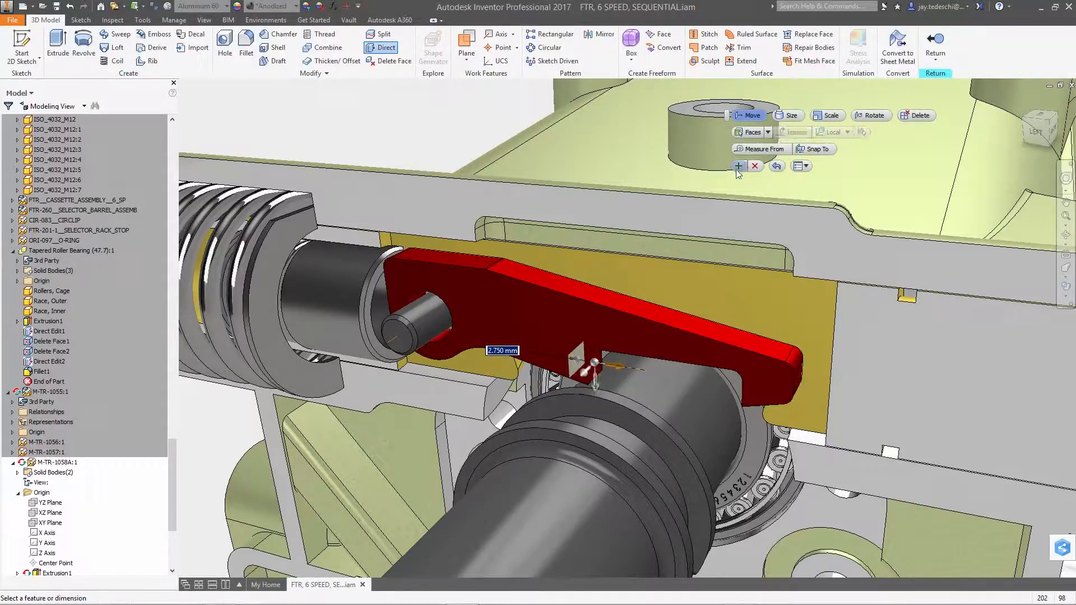
left_click(738, 167)
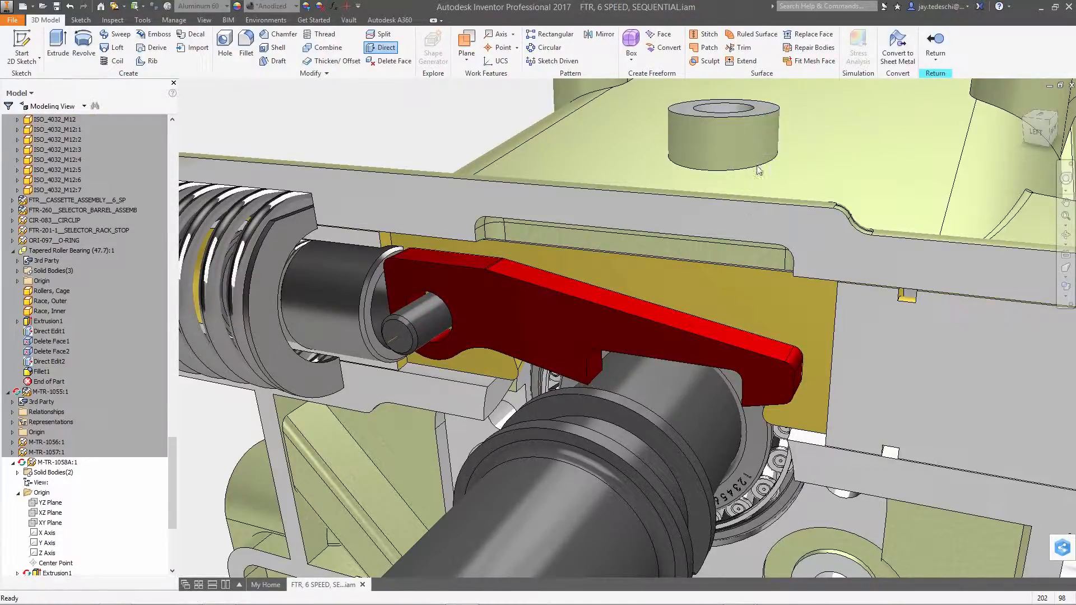
Fillet the lower edge of the moved cut-out face with a 1.5 mm radius
right_click(640, 224)
left_click(640, 195)
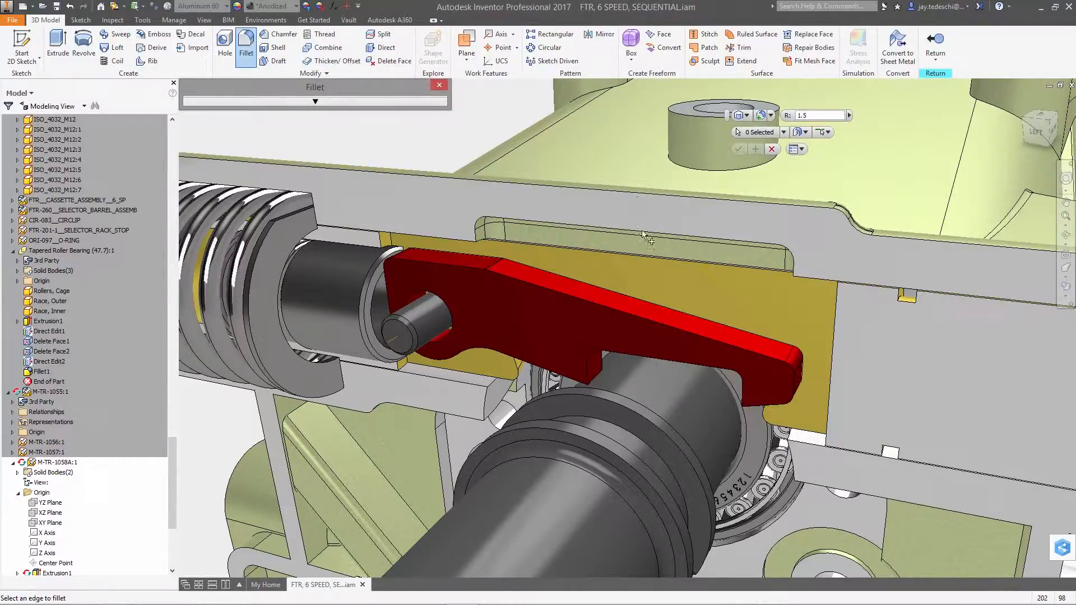
left_click(594, 374)
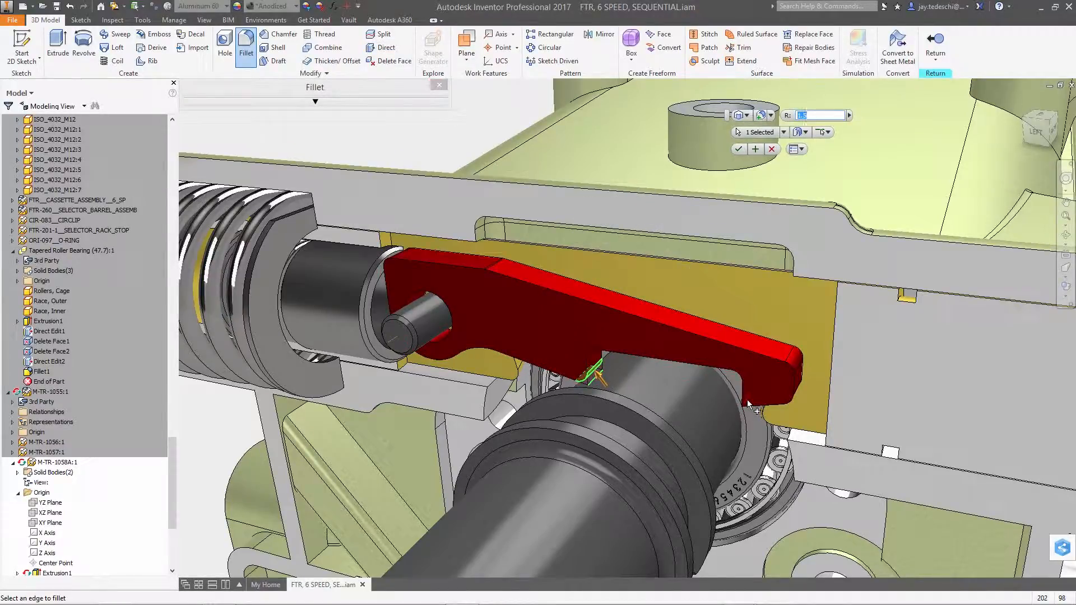
left_click(738, 149)
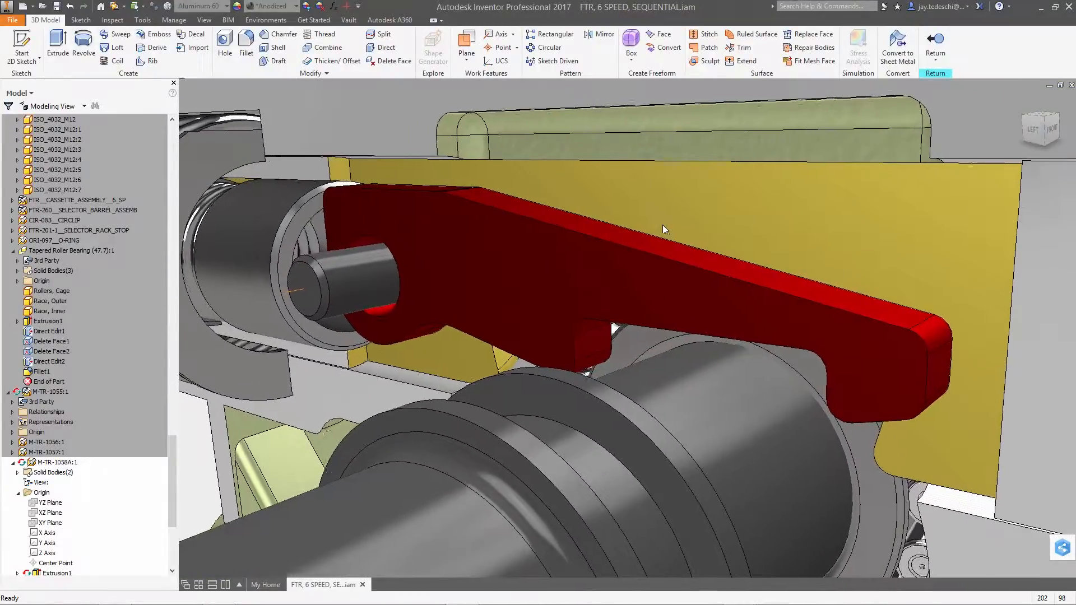
Show the relationships of Extrusion2 and open its parent Sketch2 for editing
left_click_drag(171, 492, 172, 552)
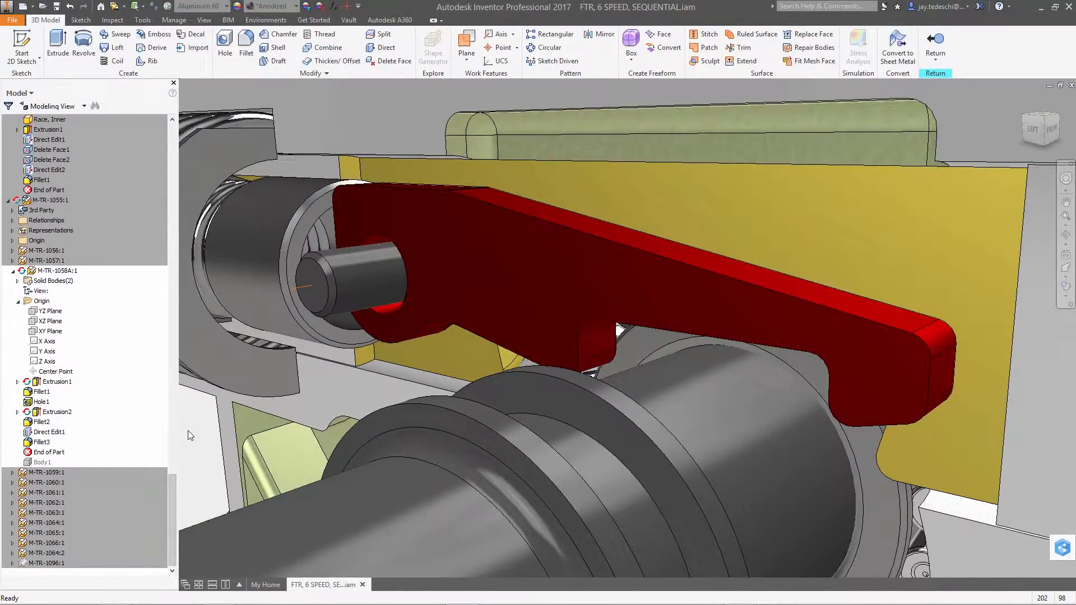
left_click(61, 413)
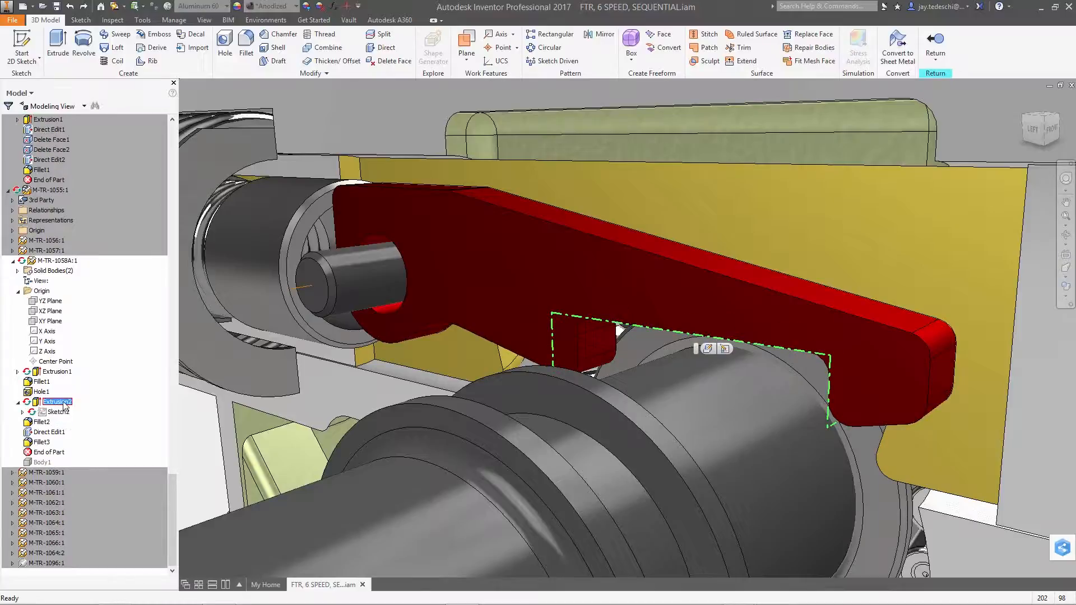
right_click(66, 403)
left_click(114, 534)
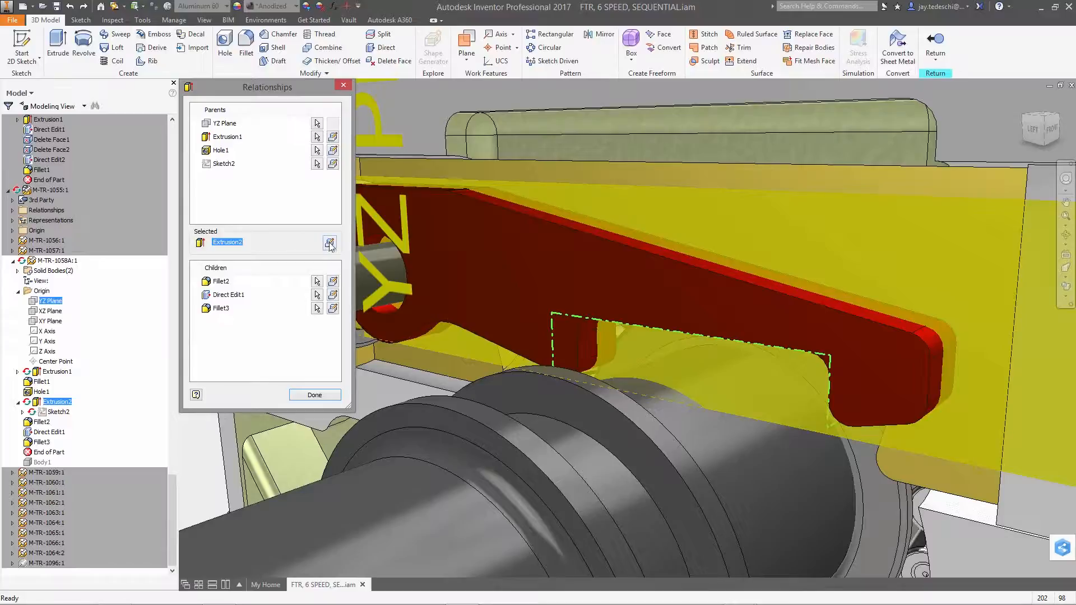
left_click(333, 164)
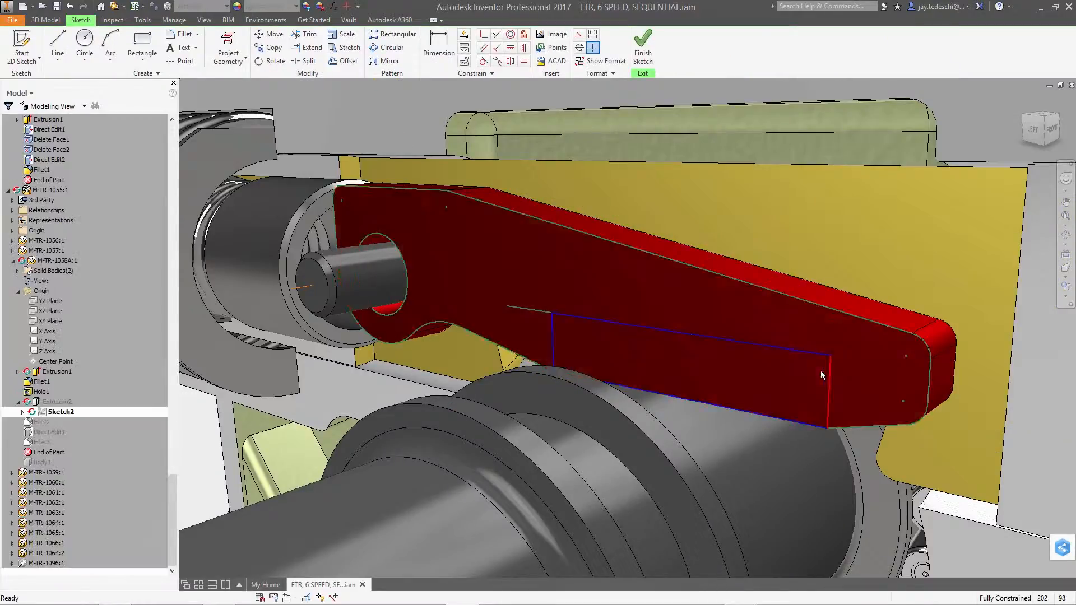
Enable Relax Mode in the constraint settings and move the cut-out profile's upper line down, away from the projected reference line
left_click_drag(812, 352, 810, 369)
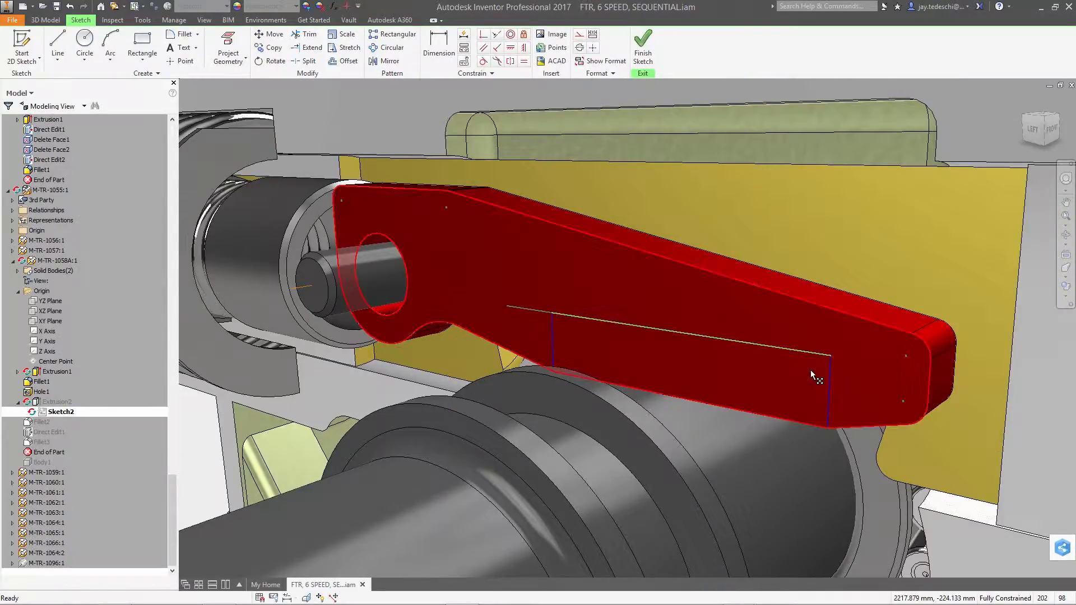
left_click(464, 61)
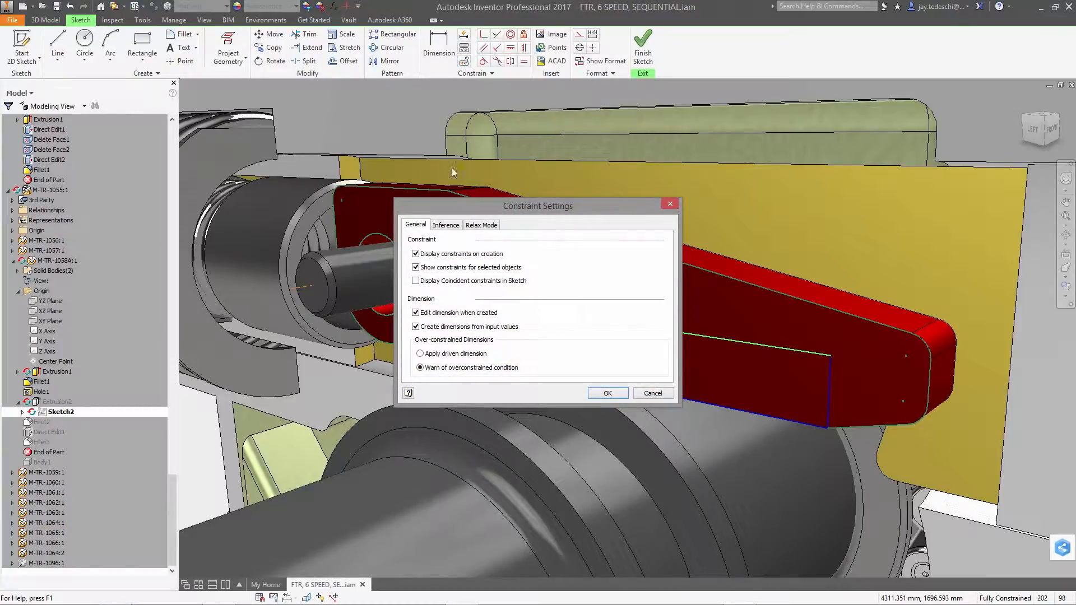
left_click(491, 226)
left_click(413, 239)
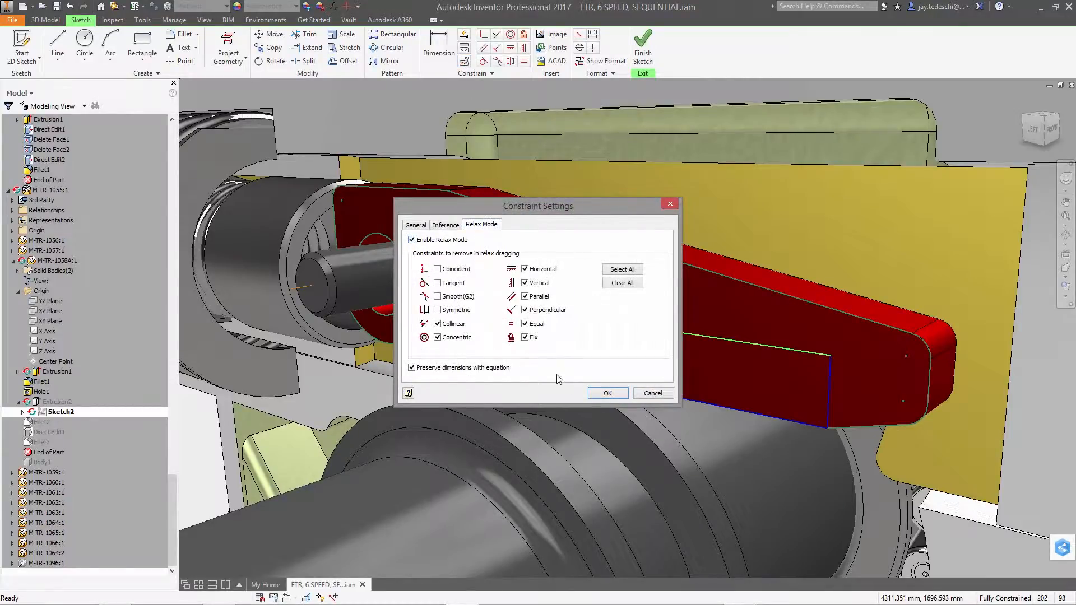
left_click(607, 394)
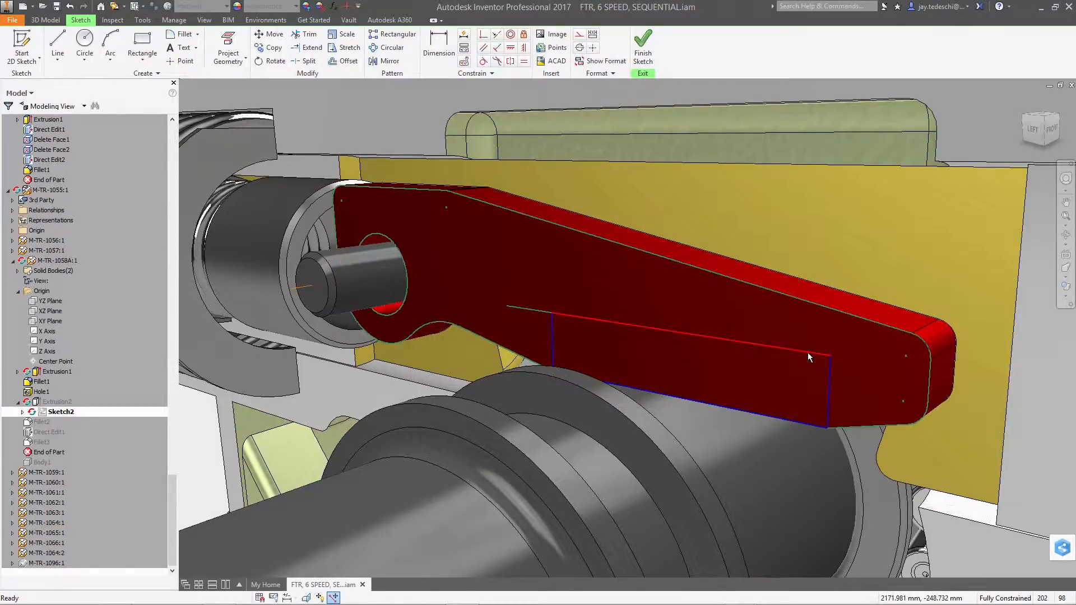
mouse_move(808, 357)
left_mouse_down()
mouse_move(816, 377)
mouse_move(669, 361)
mouse_move(668, 351)
left_mouse_up()
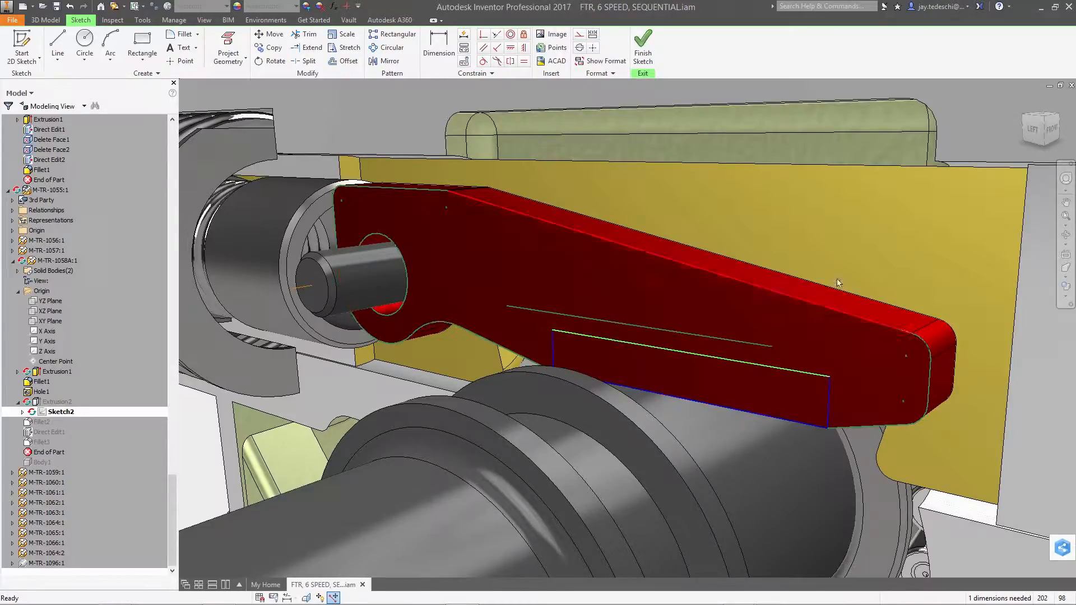
Dimension the short side of the cut-out profile near the arm's tip as 3.5 mm and finish the sketch
right_click(859, 205)
left_click(798, 216)
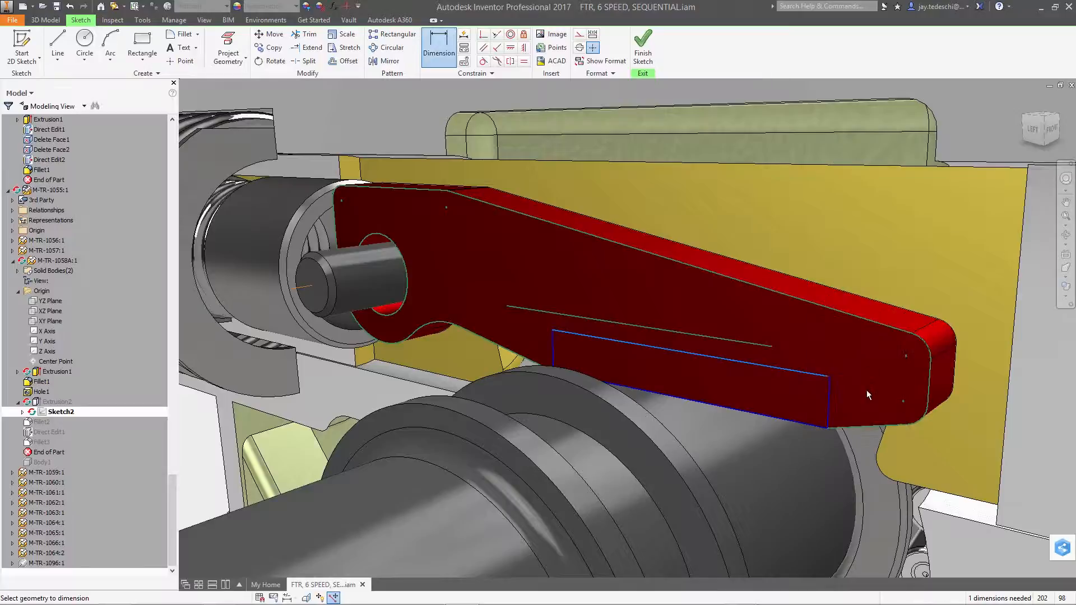
left_click(829, 388)
left_click(857, 407)
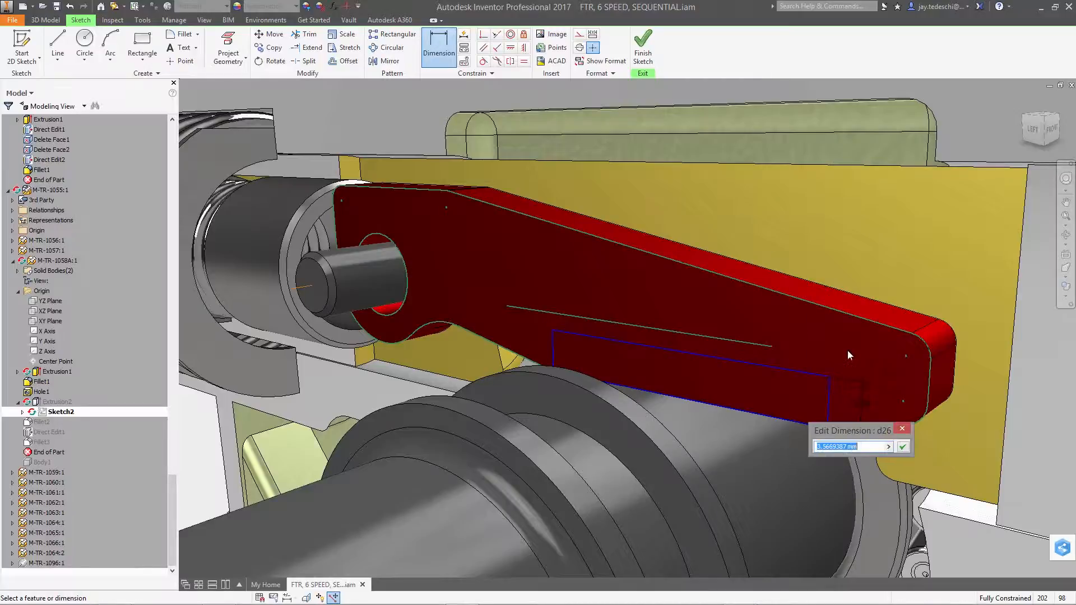
type("3.5")
key("Return")
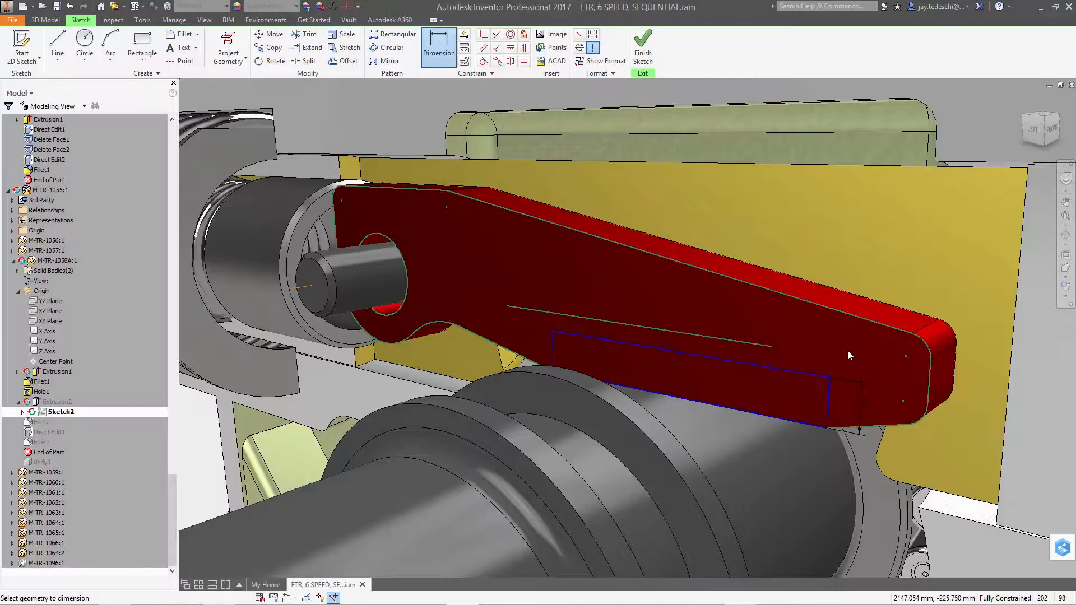
right_click(858, 251)
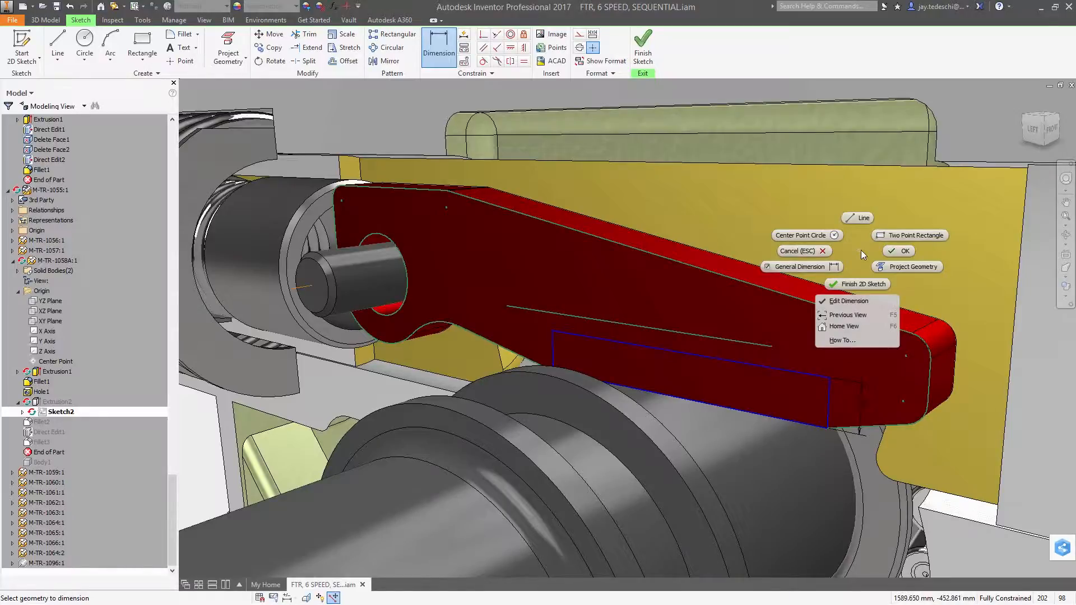
left_click(904, 251)
right_click(883, 233)
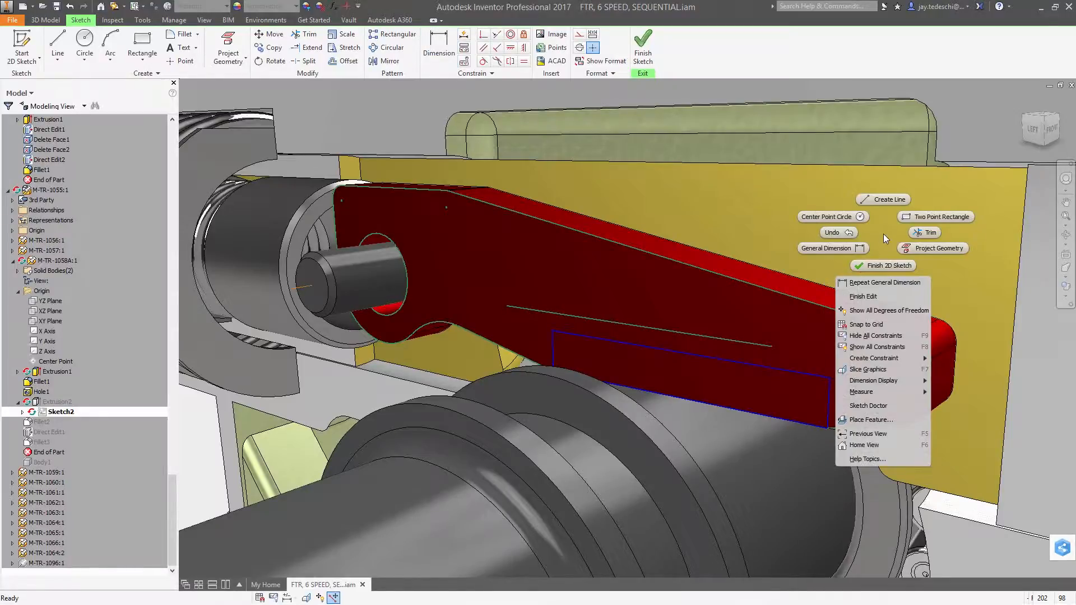
left_click(885, 265)
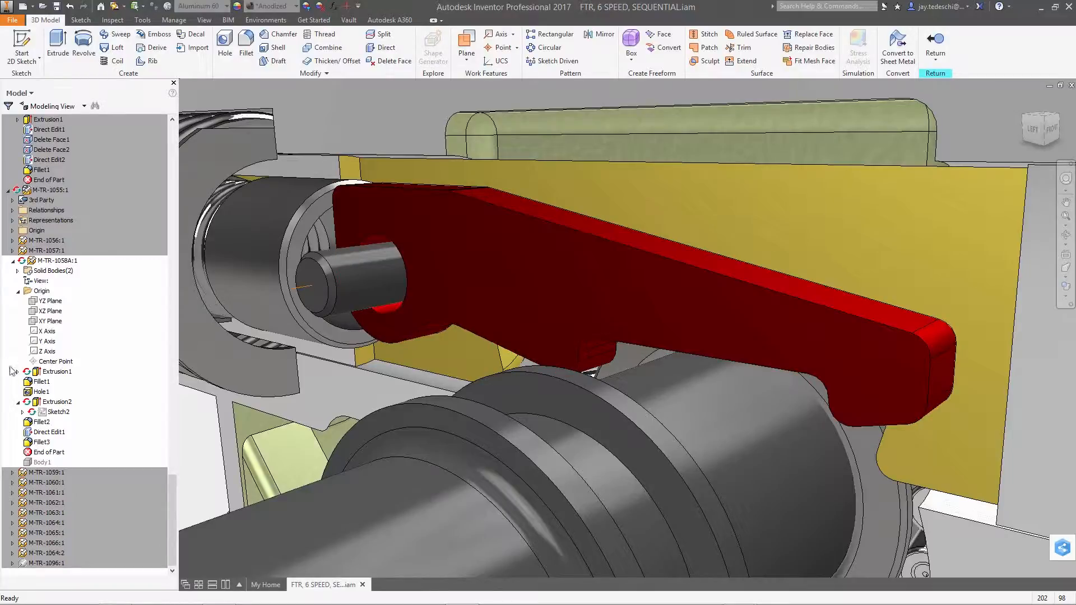
Make the Hole1 feature of the lever arm adaptive
left_click(42, 391)
right_click(42, 391)
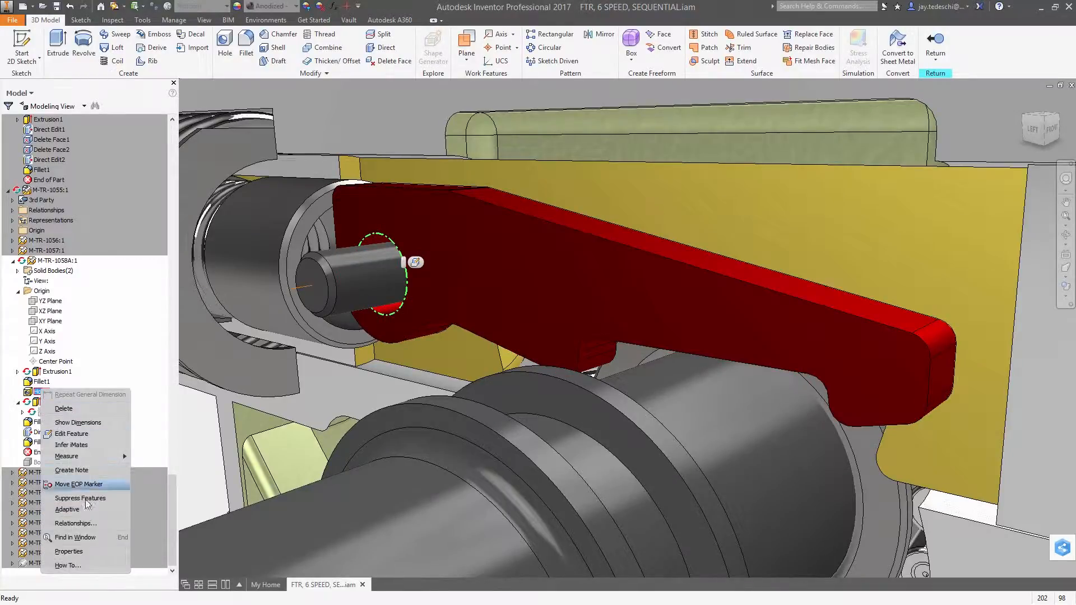
left_click(99, 502)
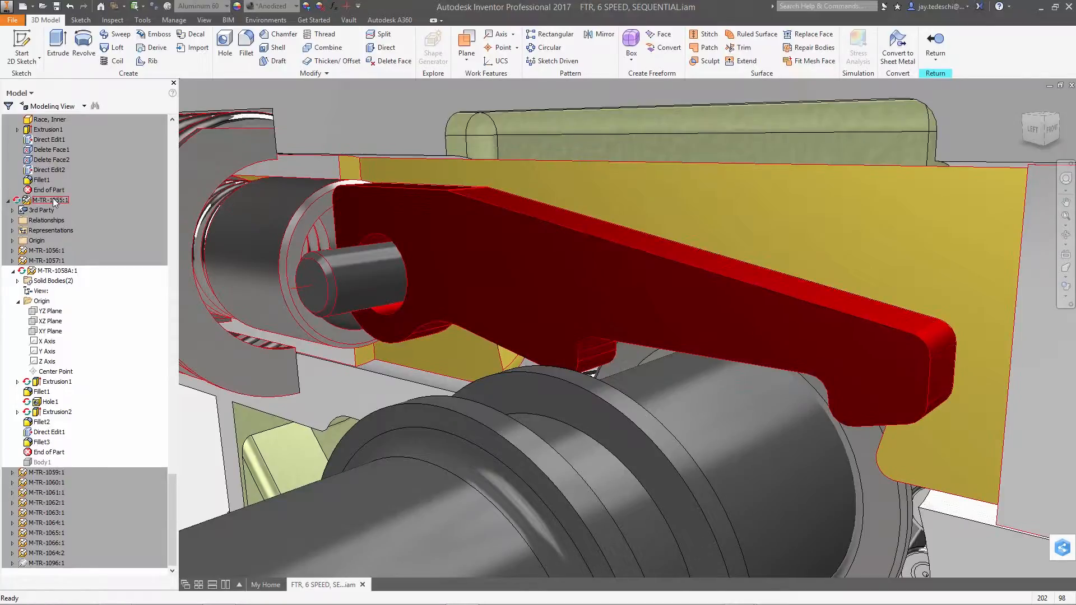
Activate subassembly M-TR-1055 and mate the arm's hole surface to the pin's cylindrical surface with a 0.05 mm offset
double_click(68, 190)
right_click(193, 424)
left_click(239, 424)
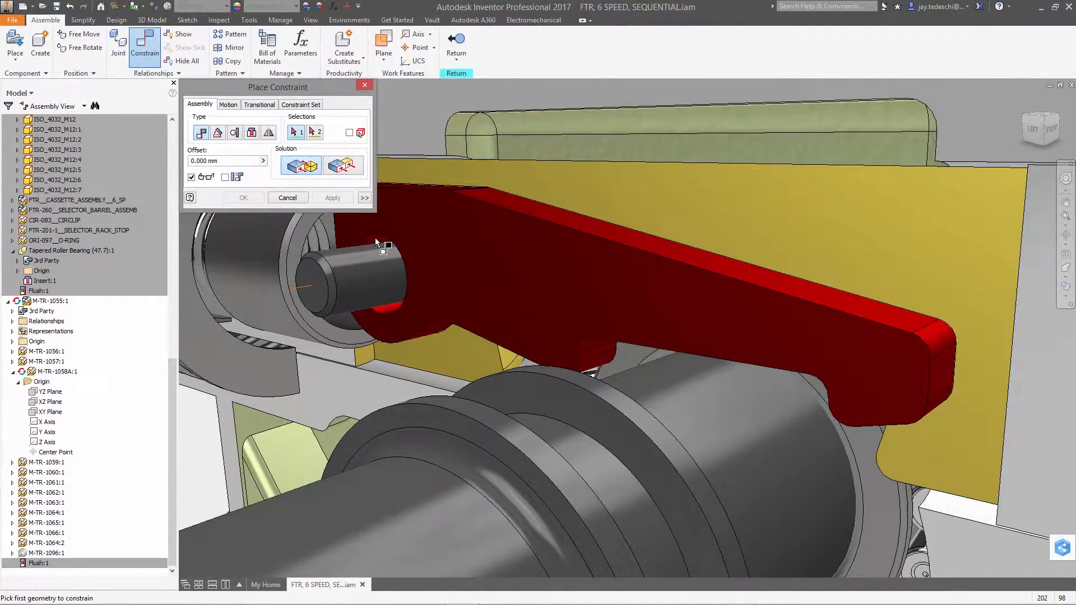
left_click(416, 279)
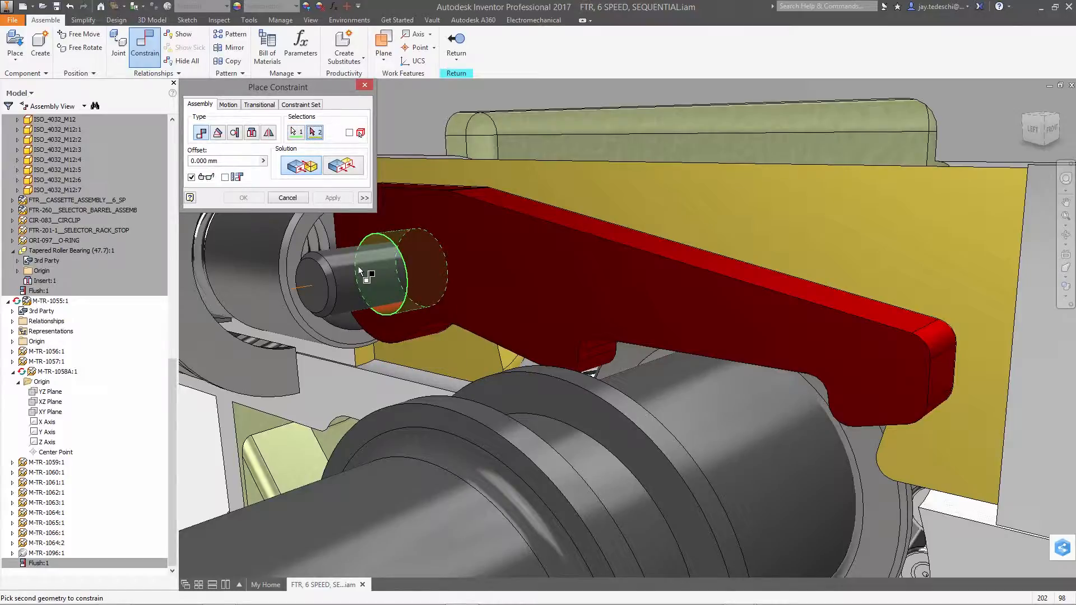
left_click(375, 284)
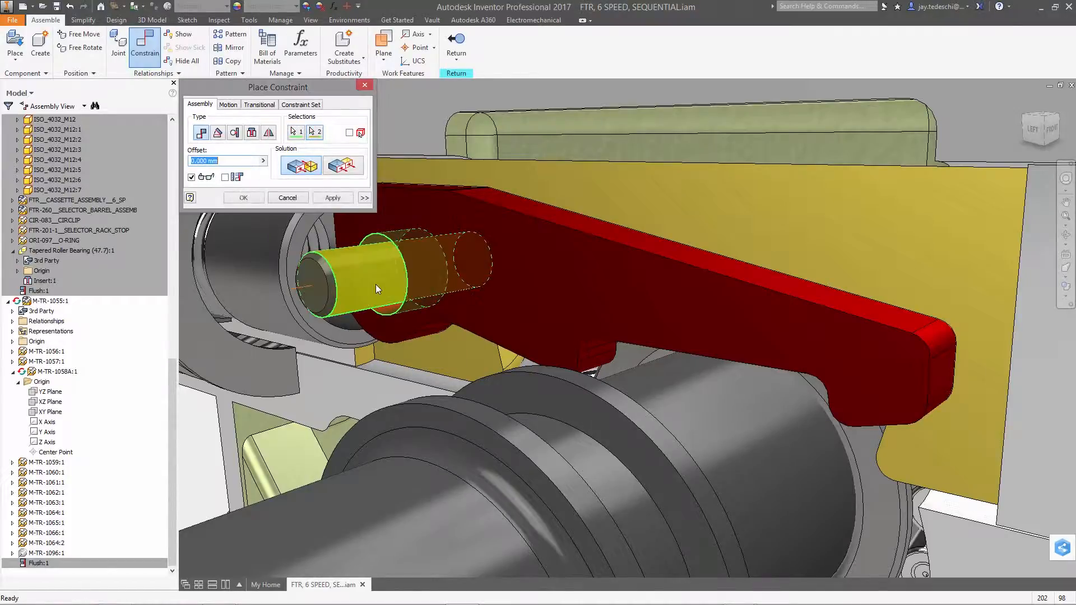
type(".05")
left_click(245, 201)
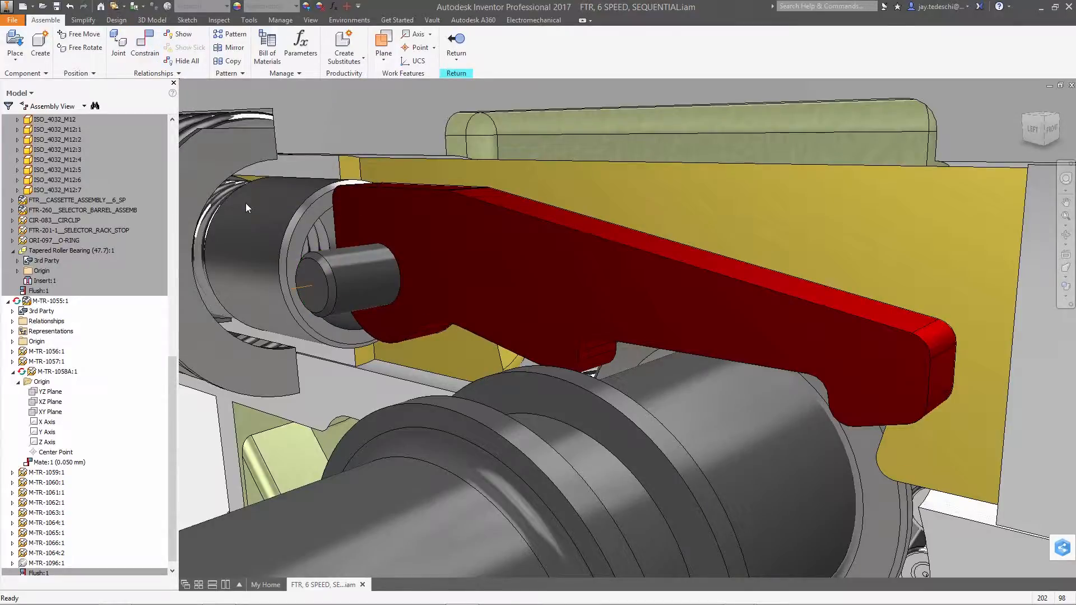
Finish the in-place edits and return to the top-level gearbox assembly
right_click(199, 439)
left_click(199, 469)
right_click(200, 456)
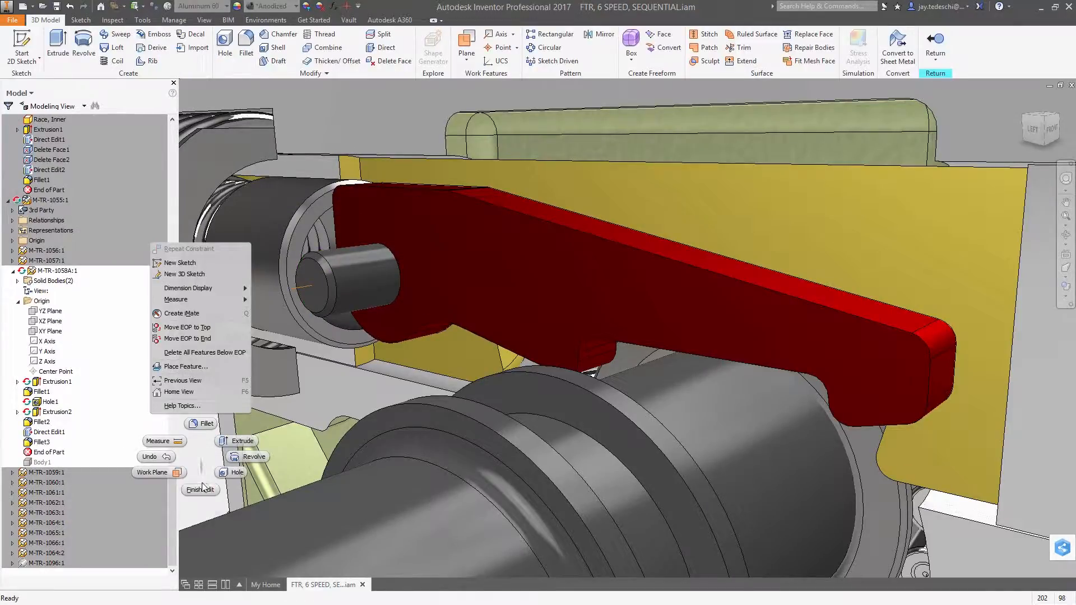
left_click(202, 489)
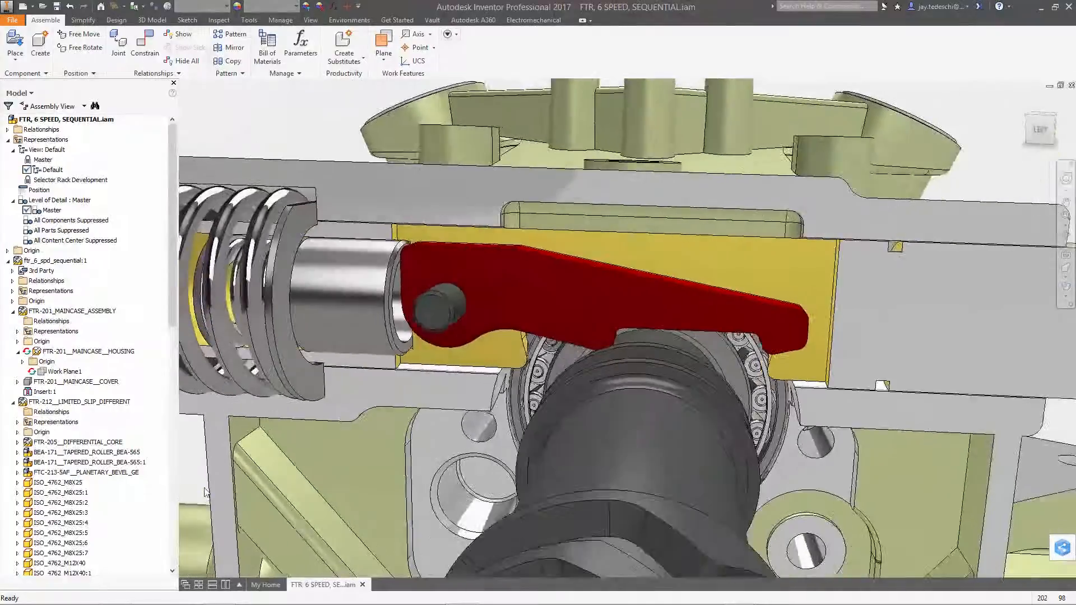